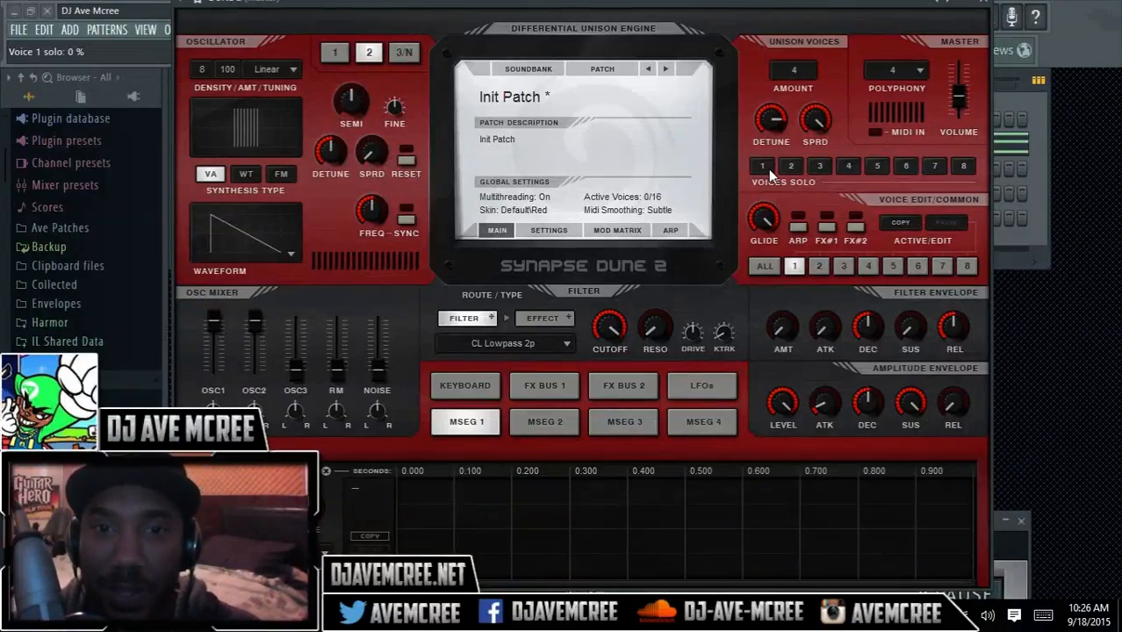
Bring up the modulation matrix and look through the four MSEG pages and the LFO settings.
click(629, 233)
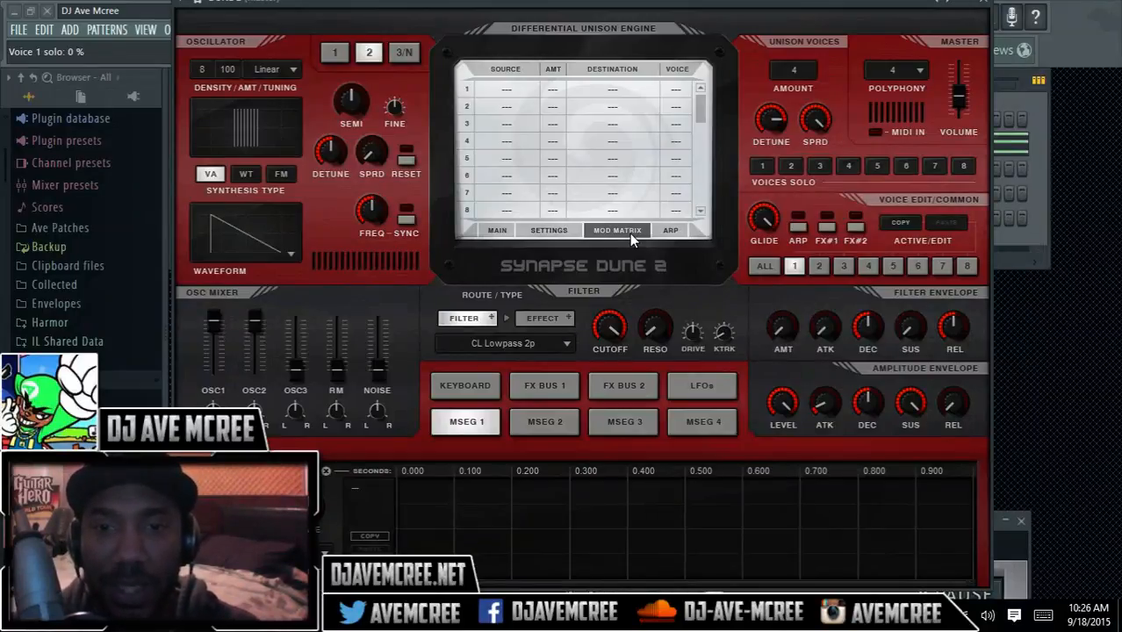
click(563, 415)
click(633, 418)
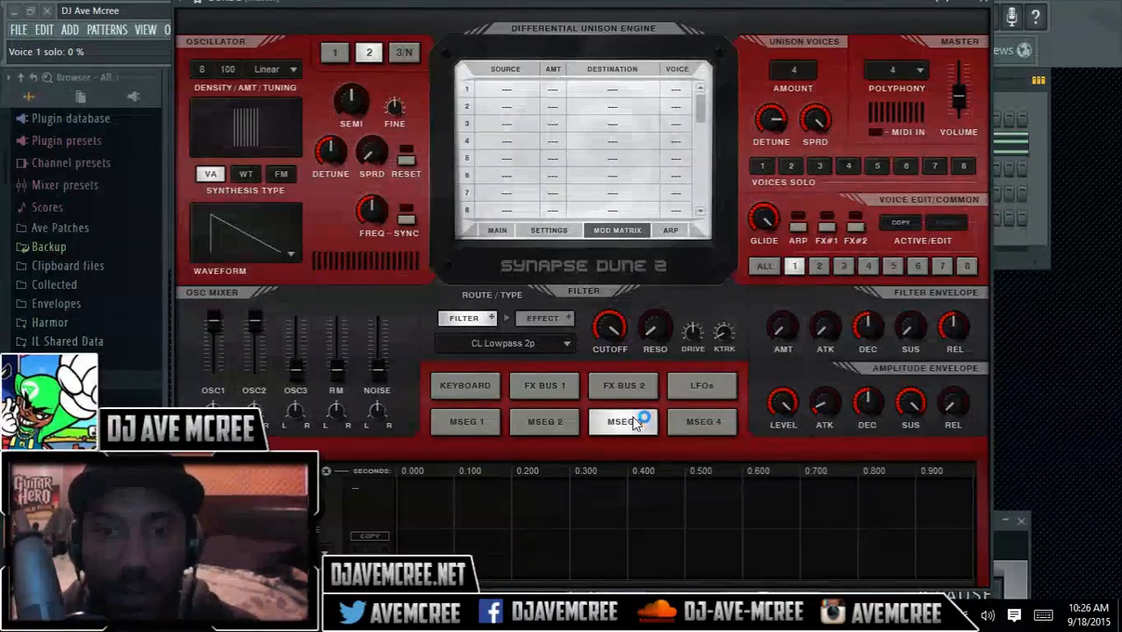
click(702, 422)
click(701, 388)
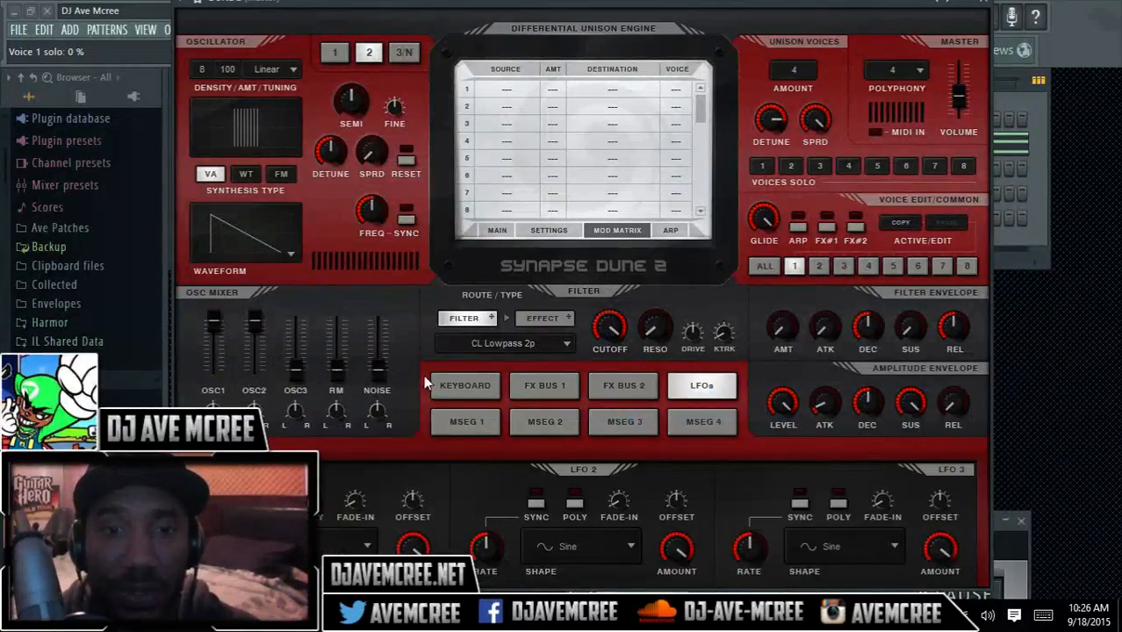
click(464, 431)
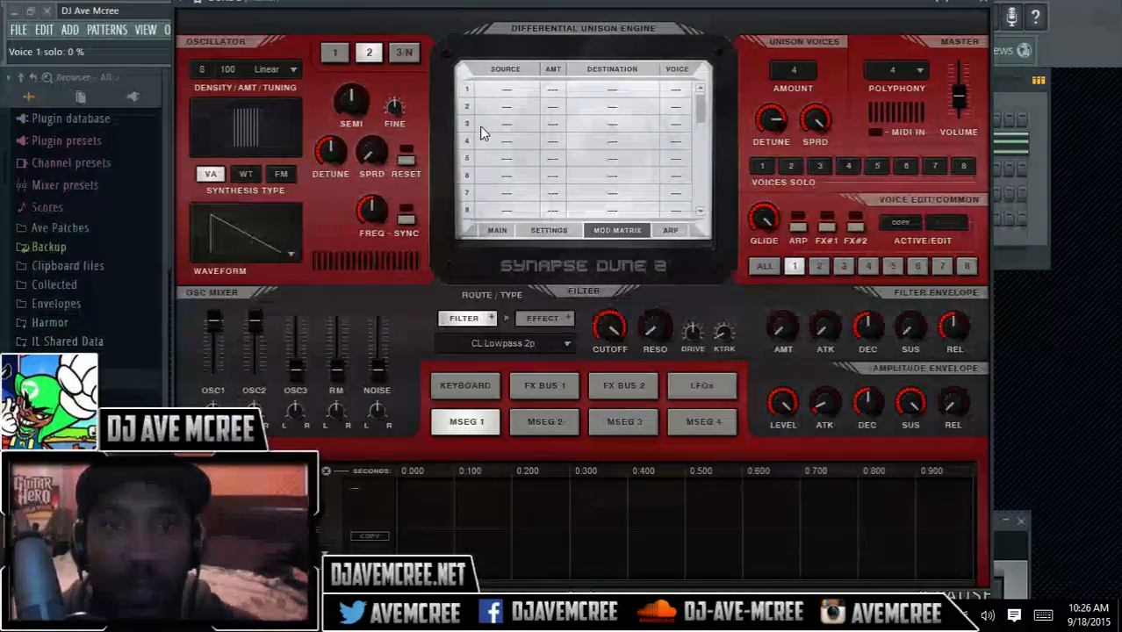
Review the modulation sources offered for slot 1, along with the main display and the keyboard, LFO and MSEG 1 pages.
click(496, 90)
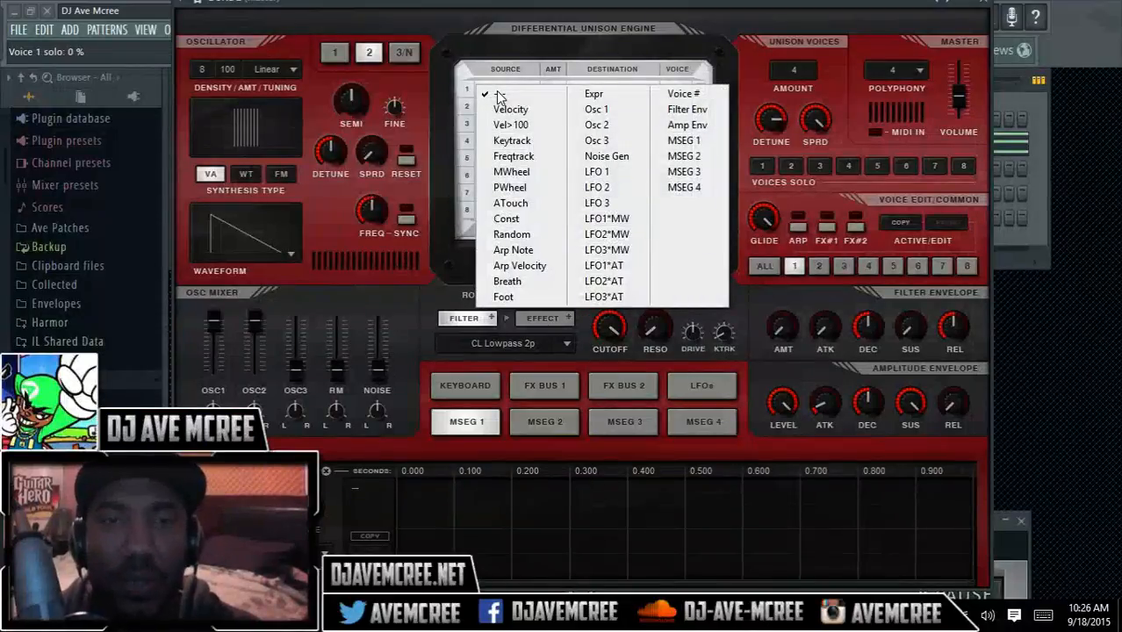
click(471, 54)
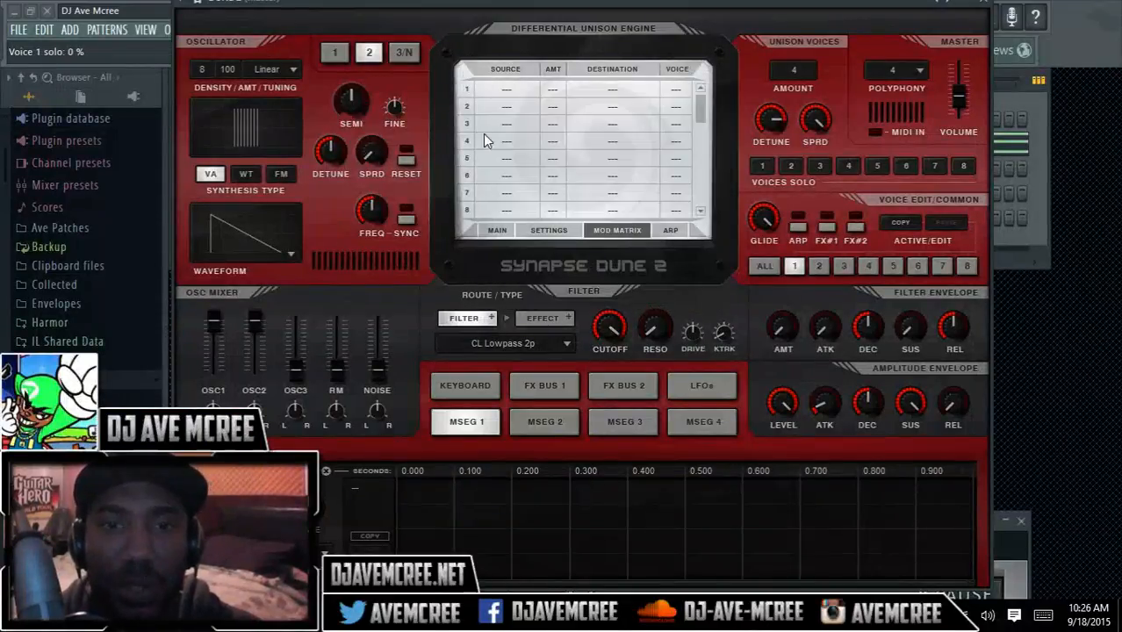
click(508, 232)
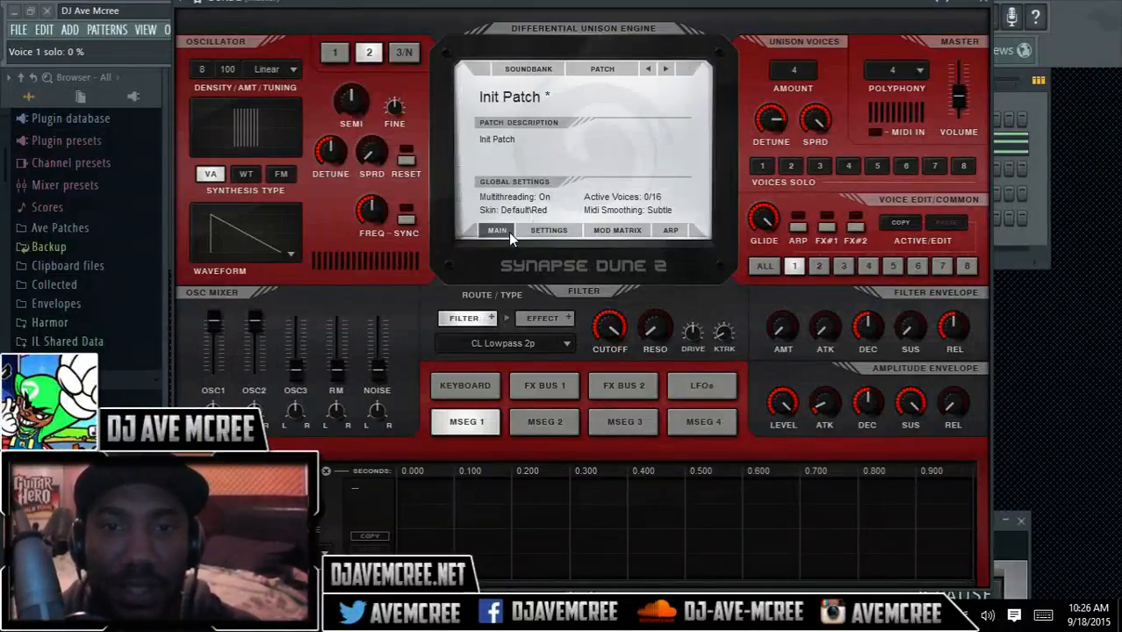
click(617, 231)
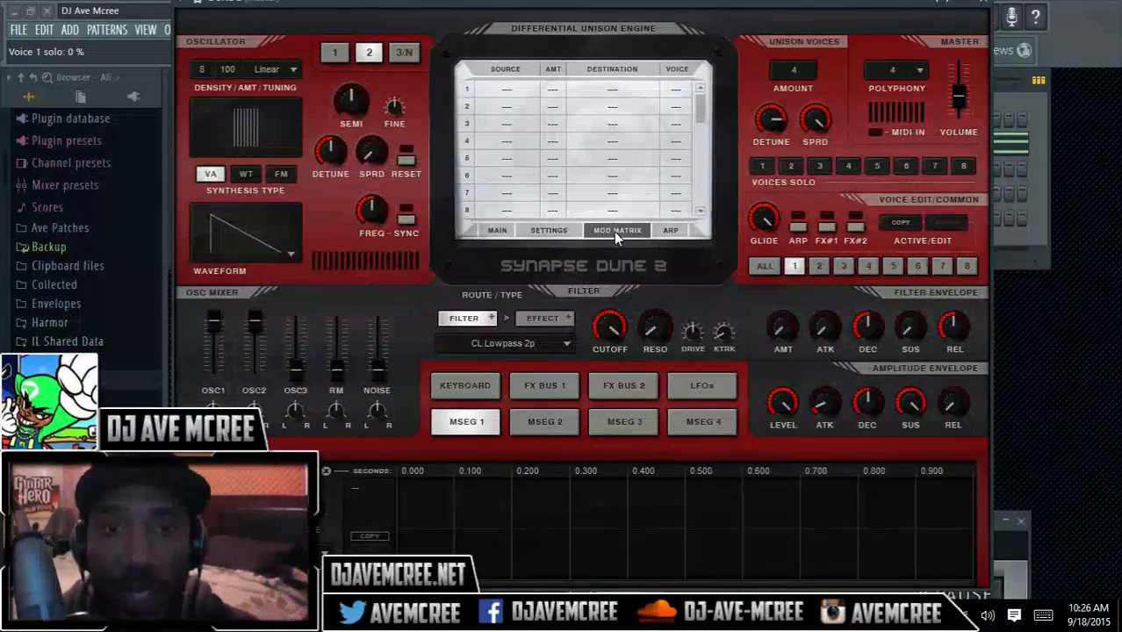
click(515, 87)
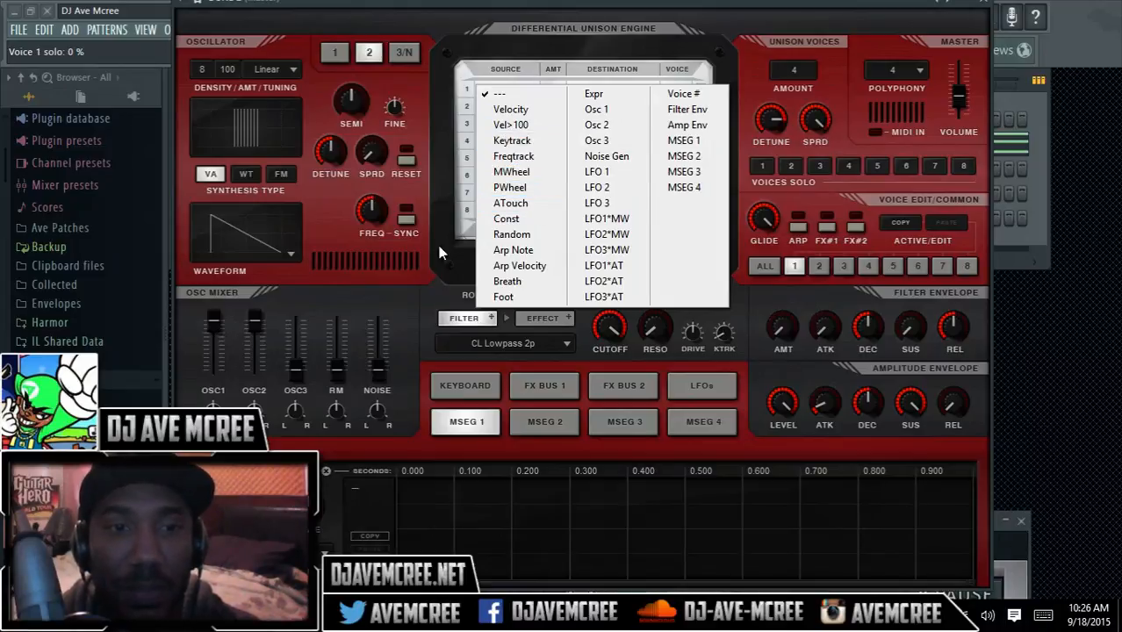
click(402, 330)
click(460, 386)
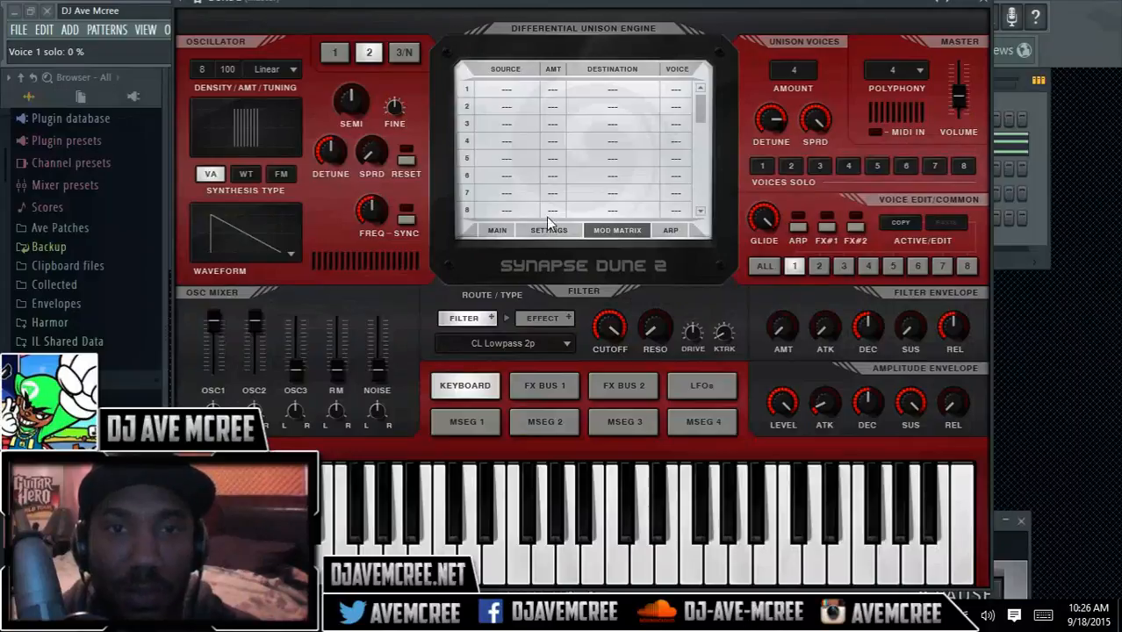
click(507, 93)
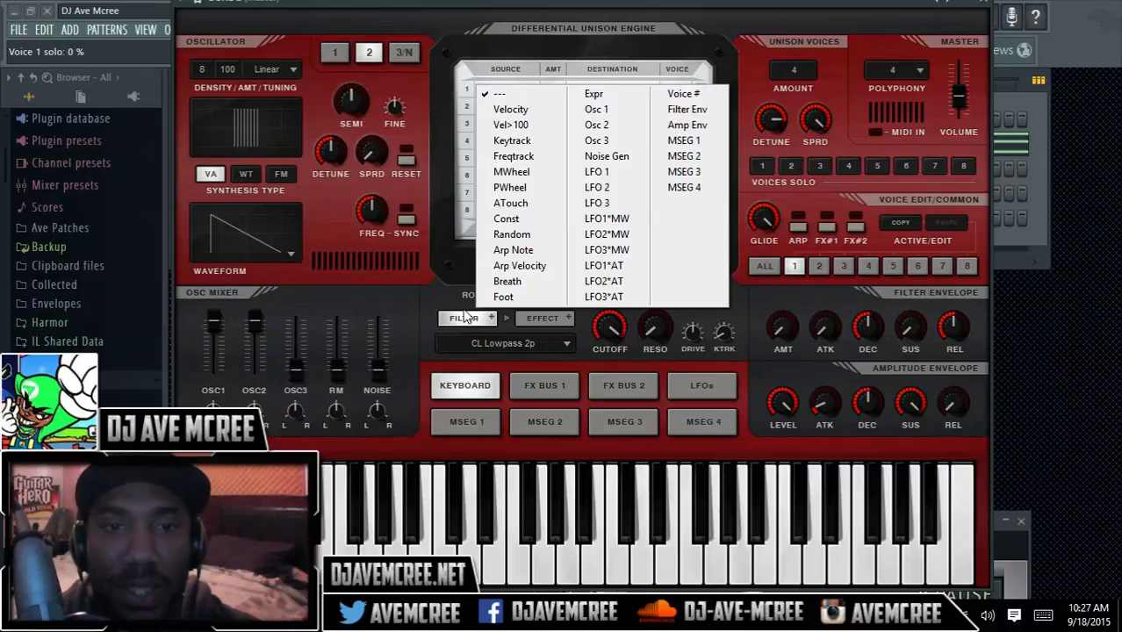
click(412, 315)
click(492, 428)
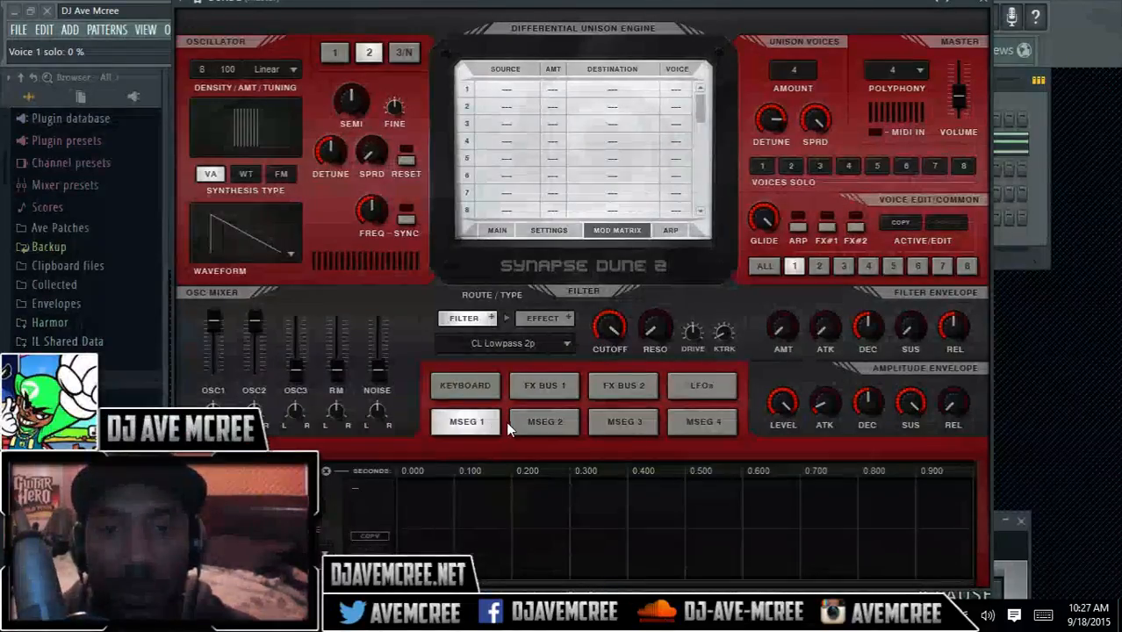
click(676, 388)
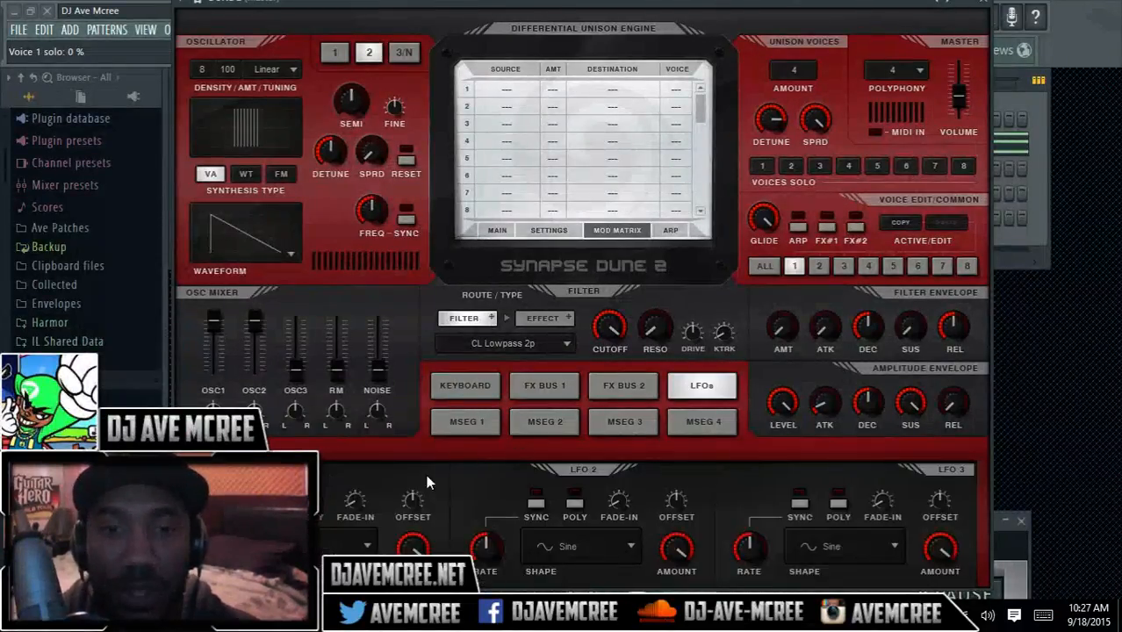
click(489, 419)
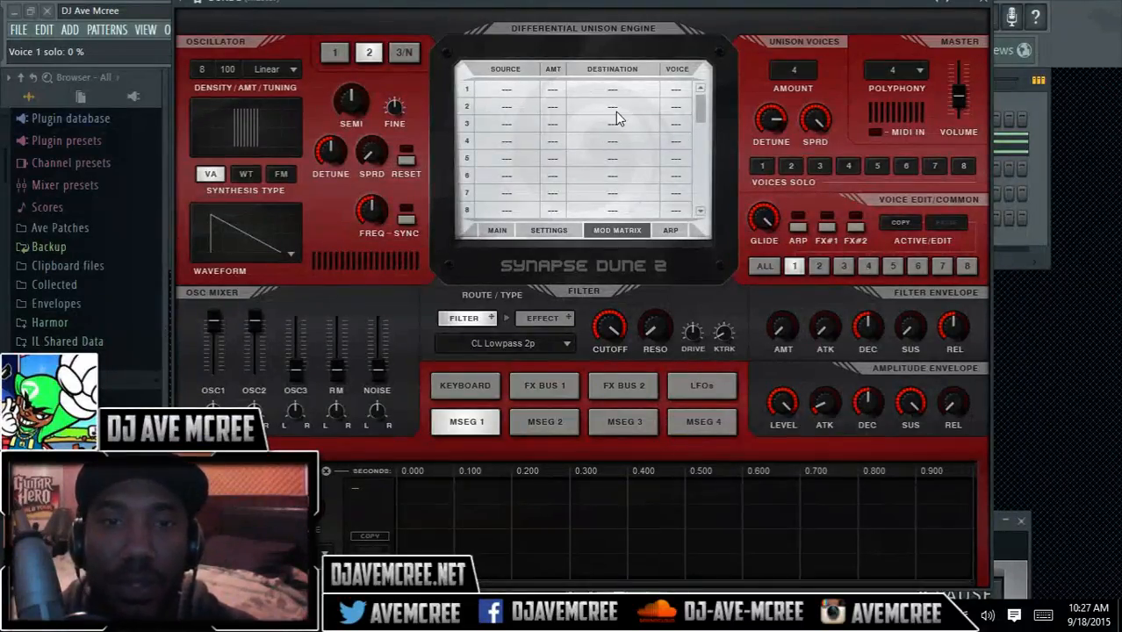
Set the source of modulation slot 1 to MWheel and move the on-screen keyboard's mod wheel.
click(510, 89)
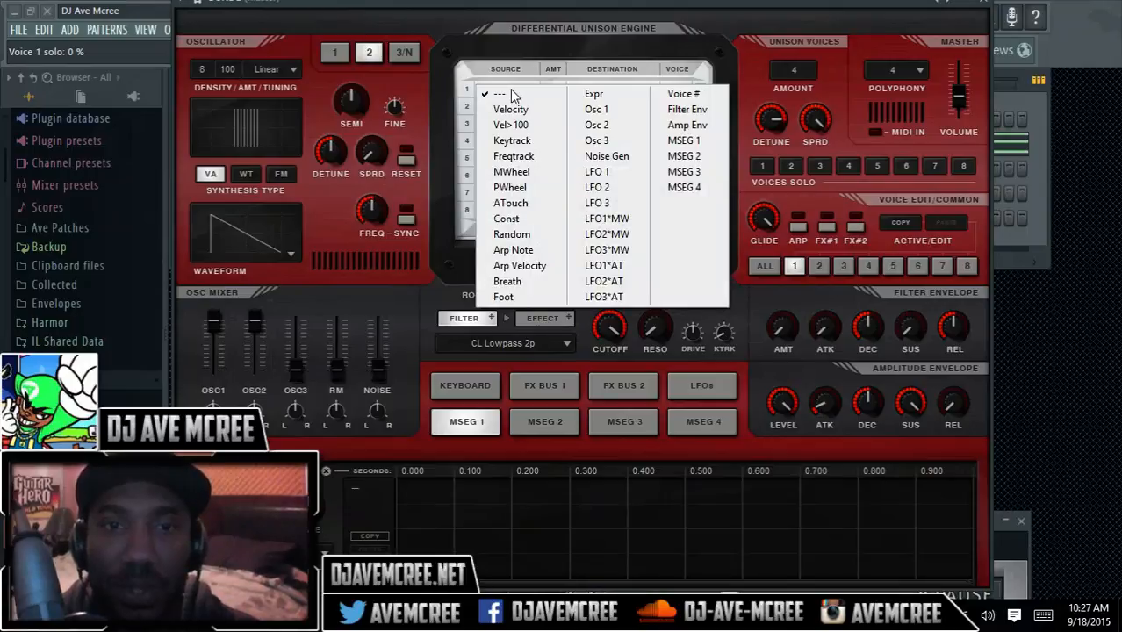
click(518, 173)
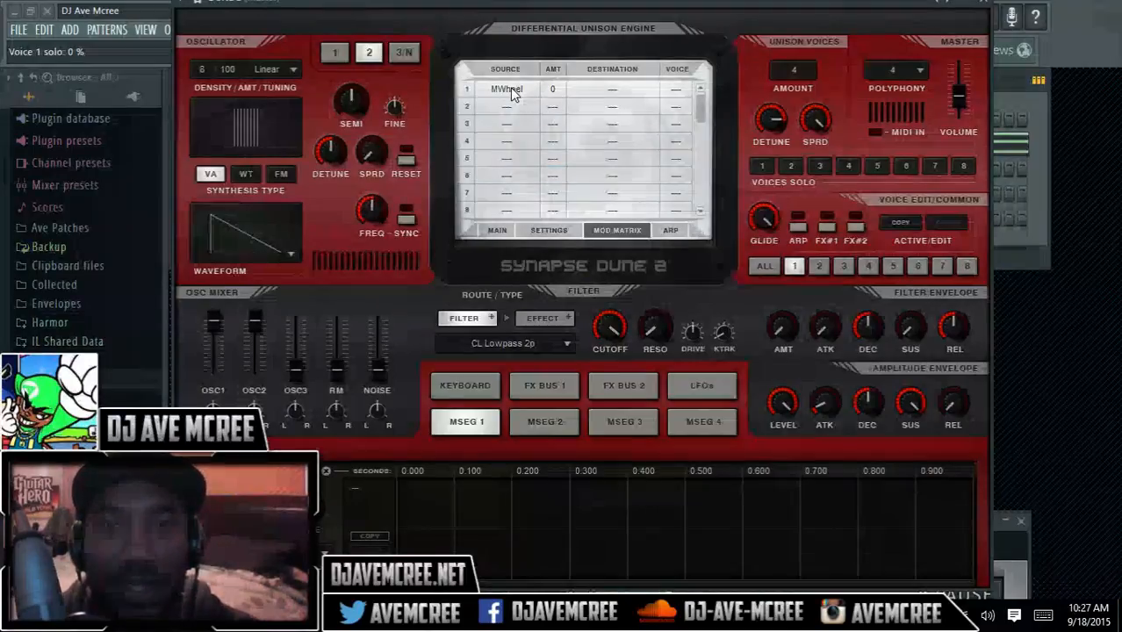
click(491, 392)
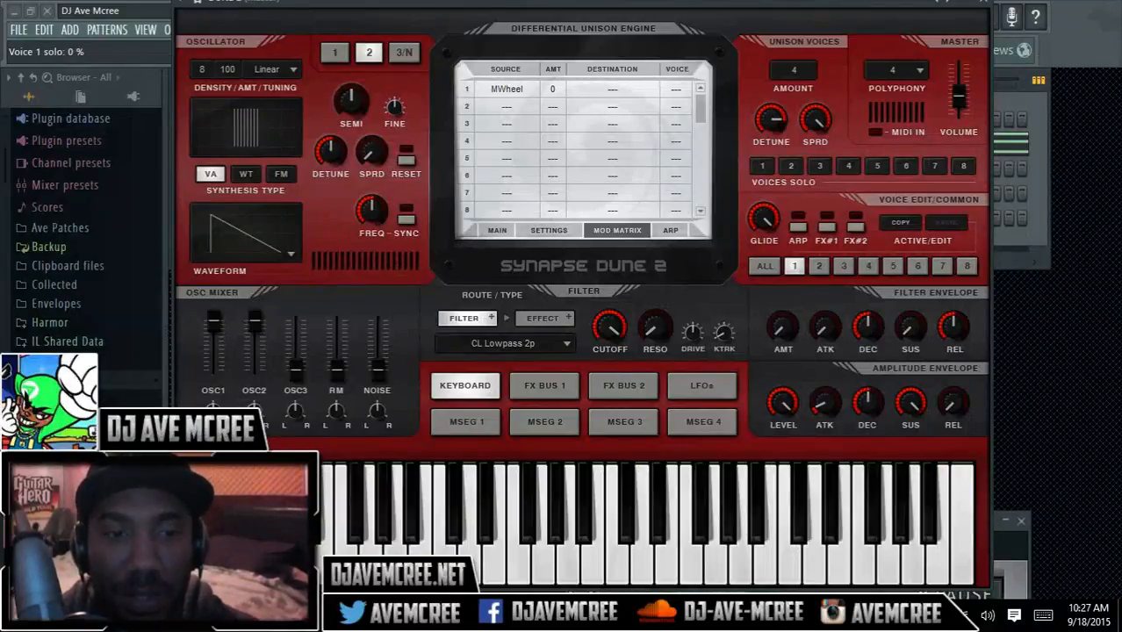
drag(289, 535, 289, 518)
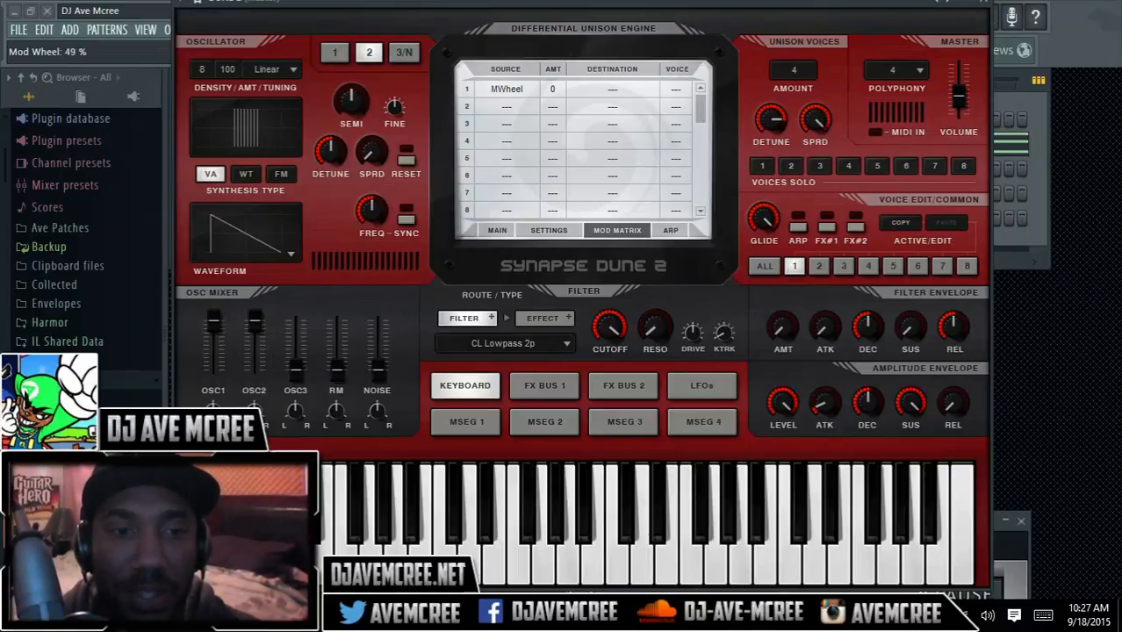
drag(290, 517, 289, 512)
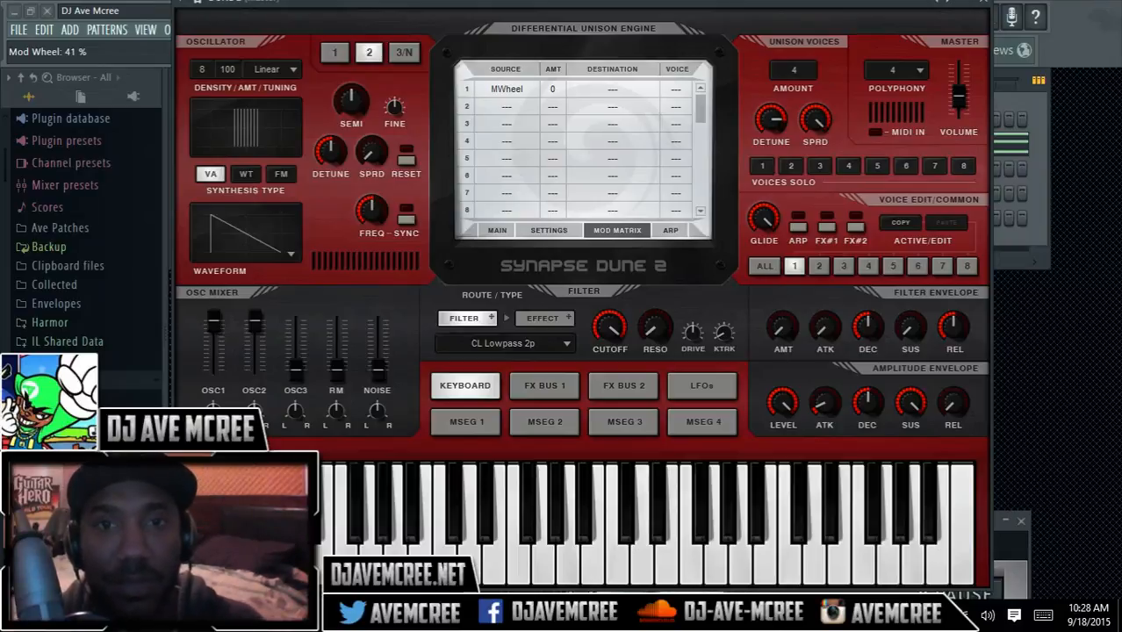
Link the last tweaked parameter, DUNE 2's Mod Wheel, to a controller, moving the plugin window aside to do so.
drag(527, 3, 623, 24)
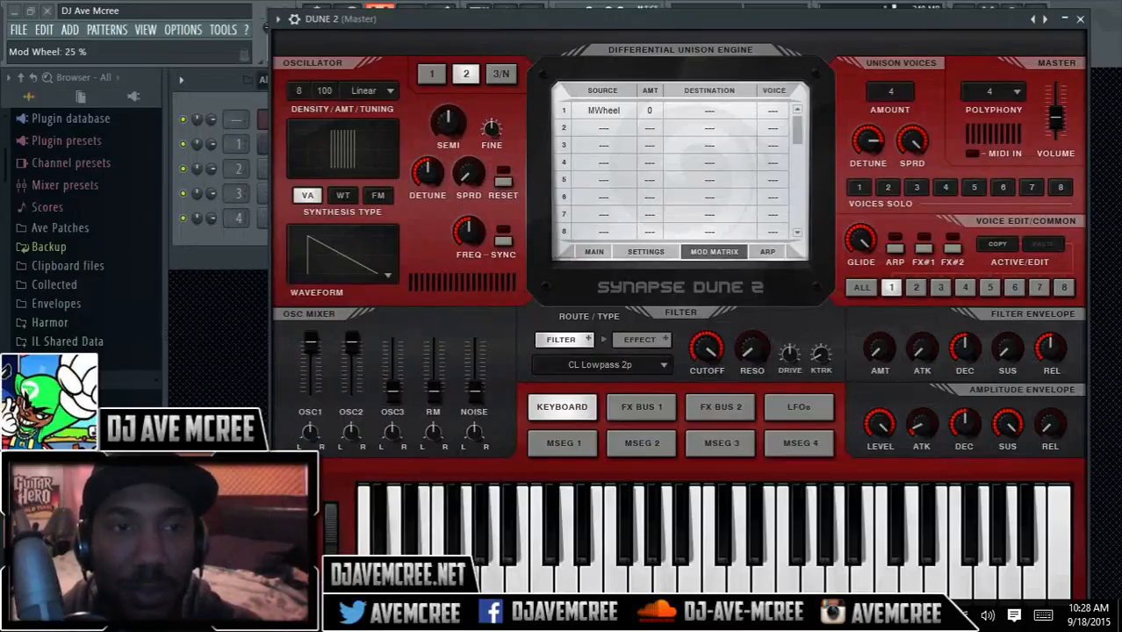
click(230, 31)
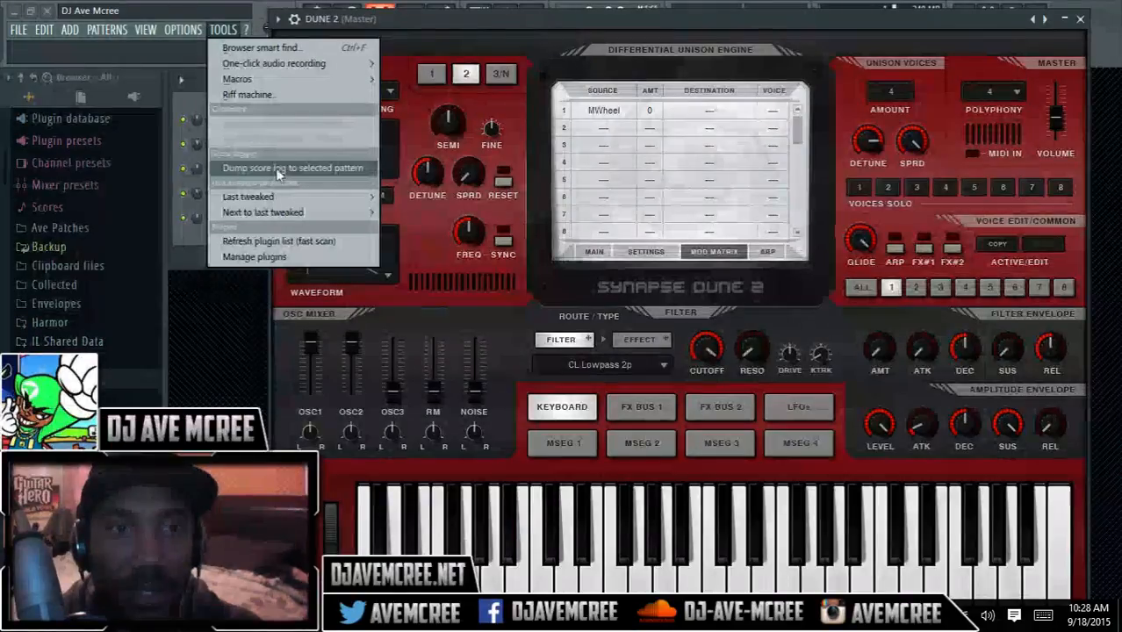
mouse_move(285, 84)
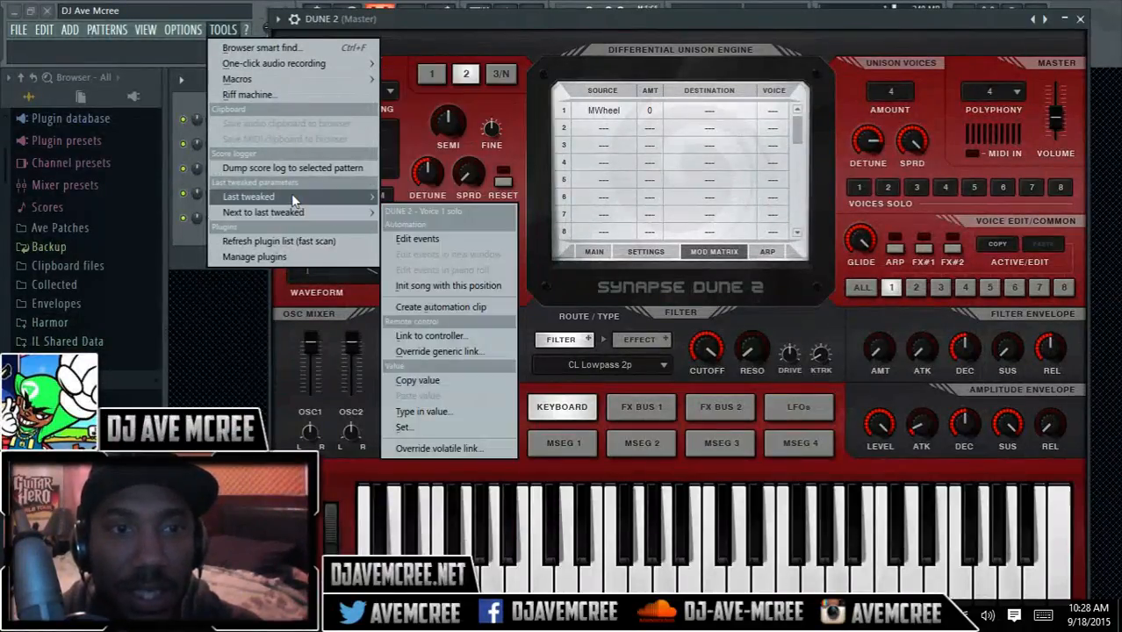
mouse_move(294, 201)
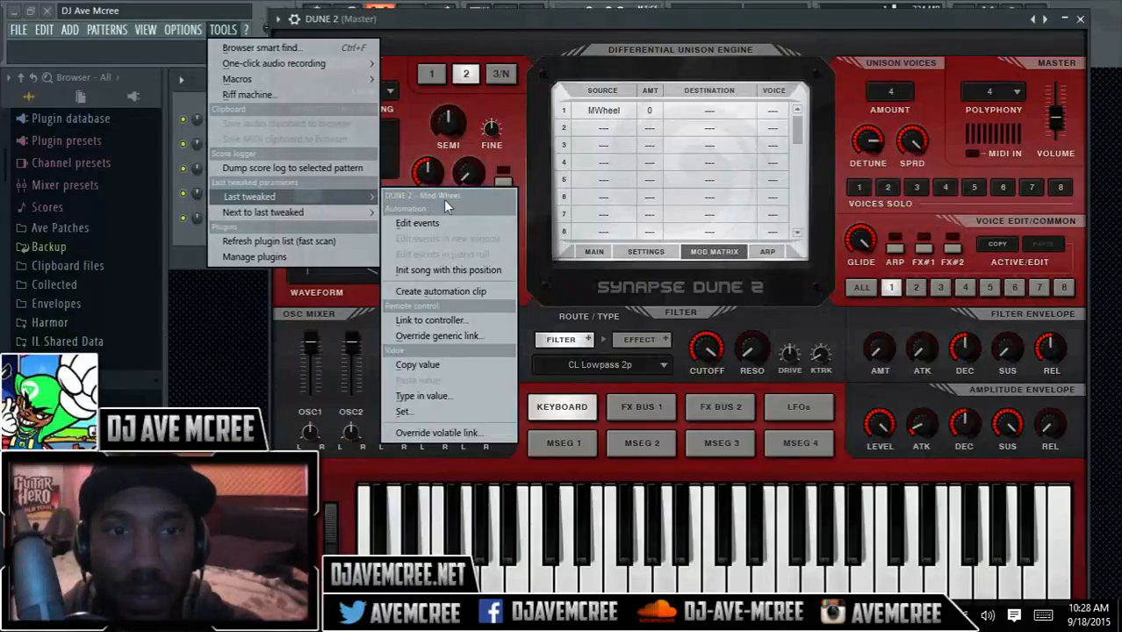
click(458, 318)
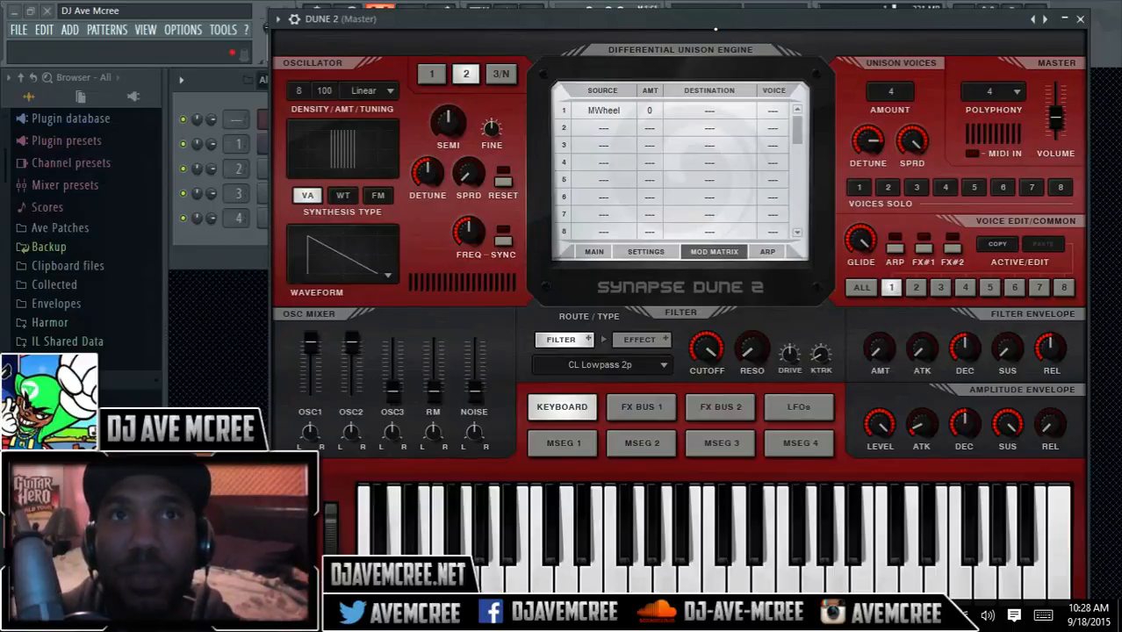
Set the amount of the MWheel modulation in slot 1 to +100.
drag(716, 32, 722, 25)
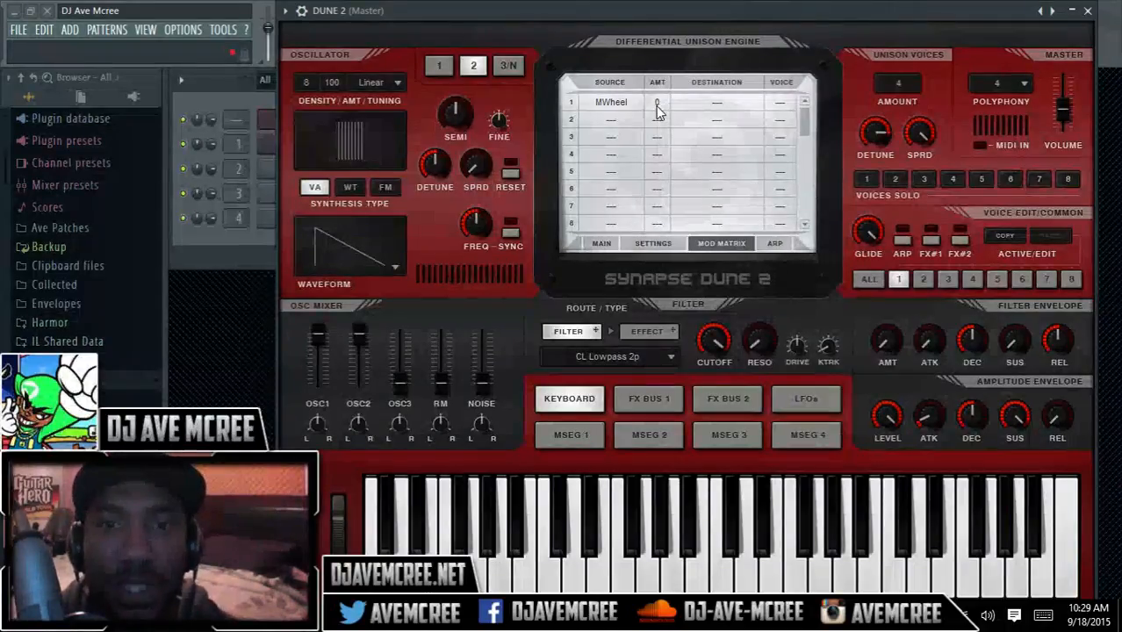
drag(655, 105, 645, 5)
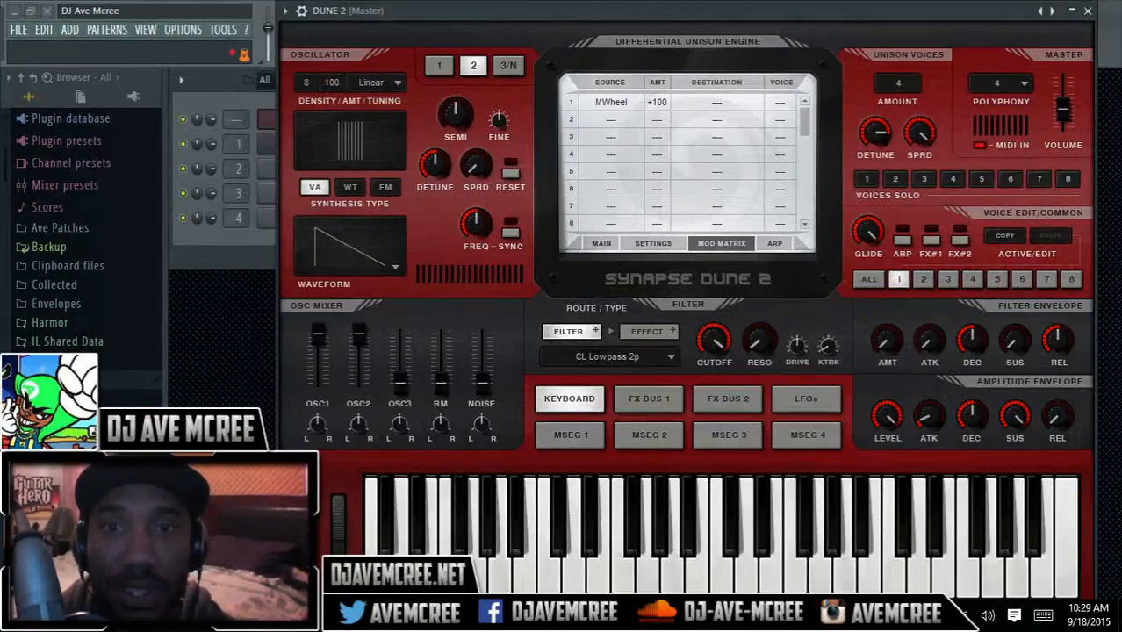
Route slot 1's modulation to Filter Cutoff and turn the filter's cutoff down to a low value.
click(722, 106)
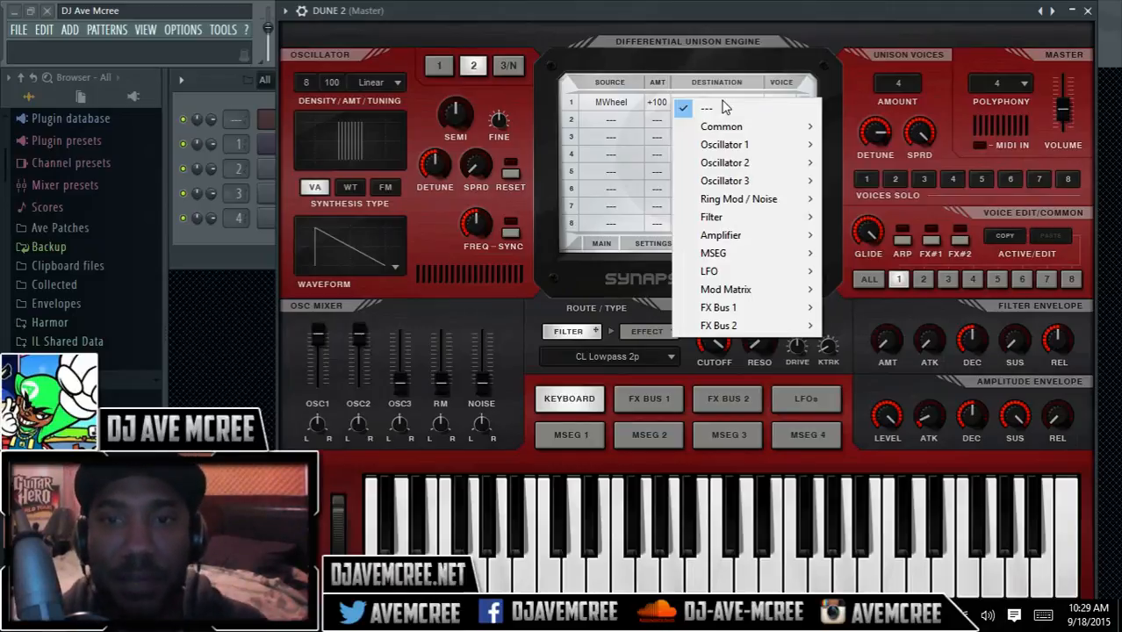
mouse_move(742, 200)
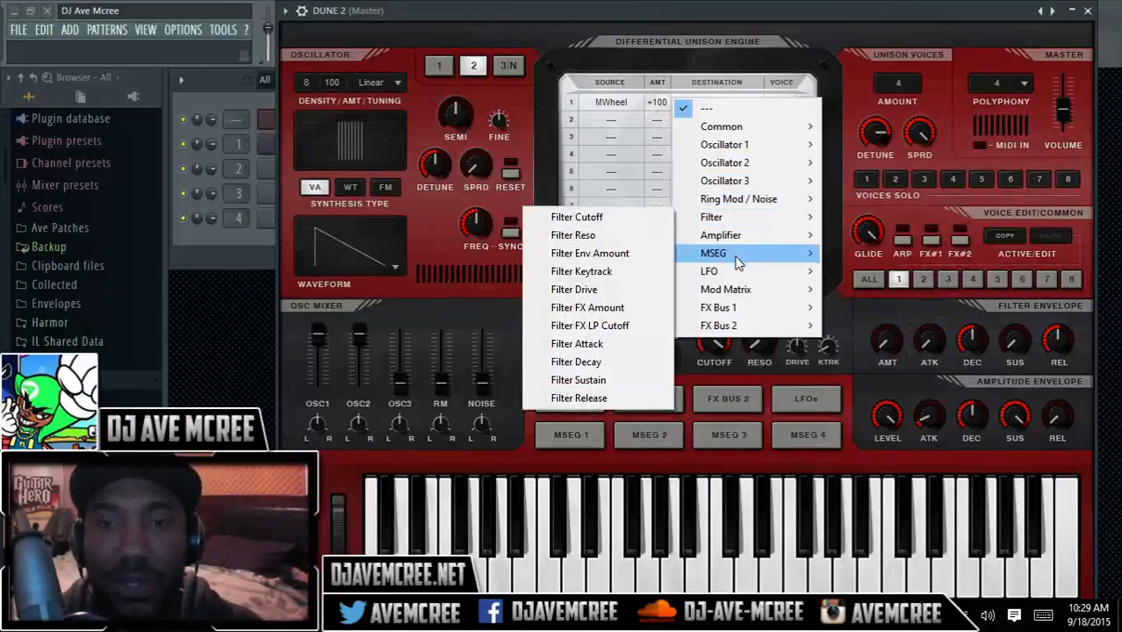
mouse_move(744, 325)
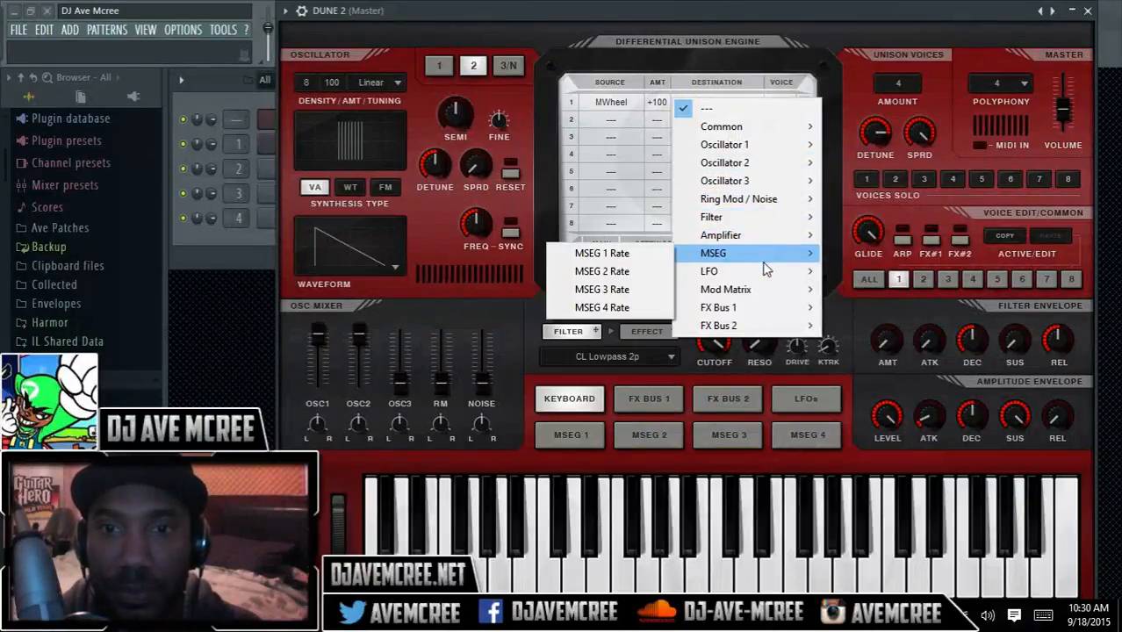
mouse_move(762, 224)
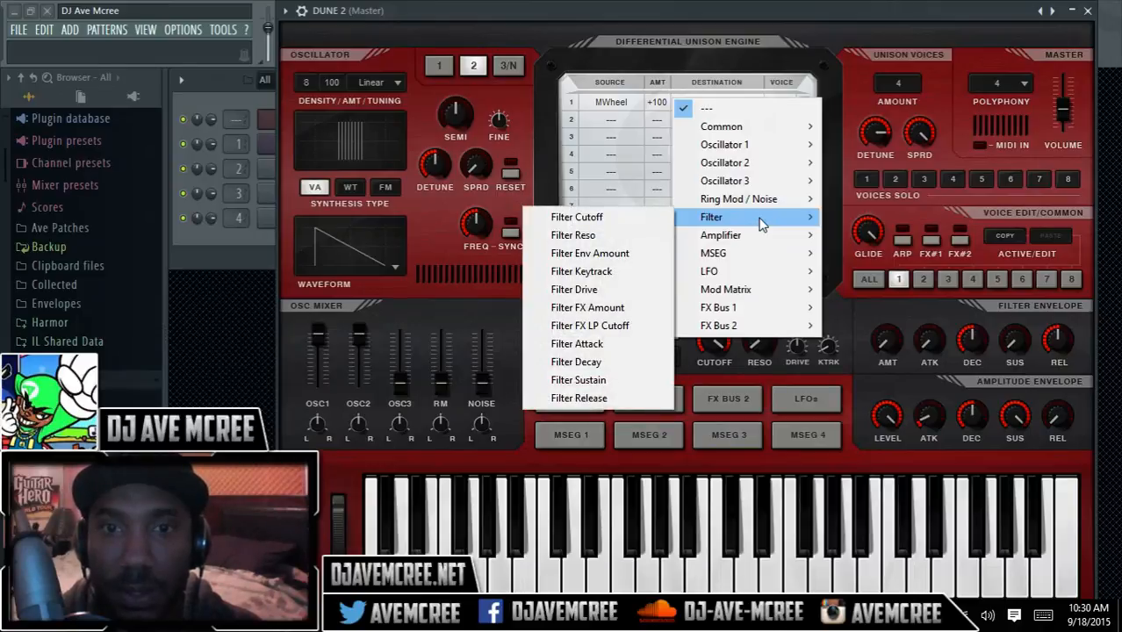
click(645, 225)
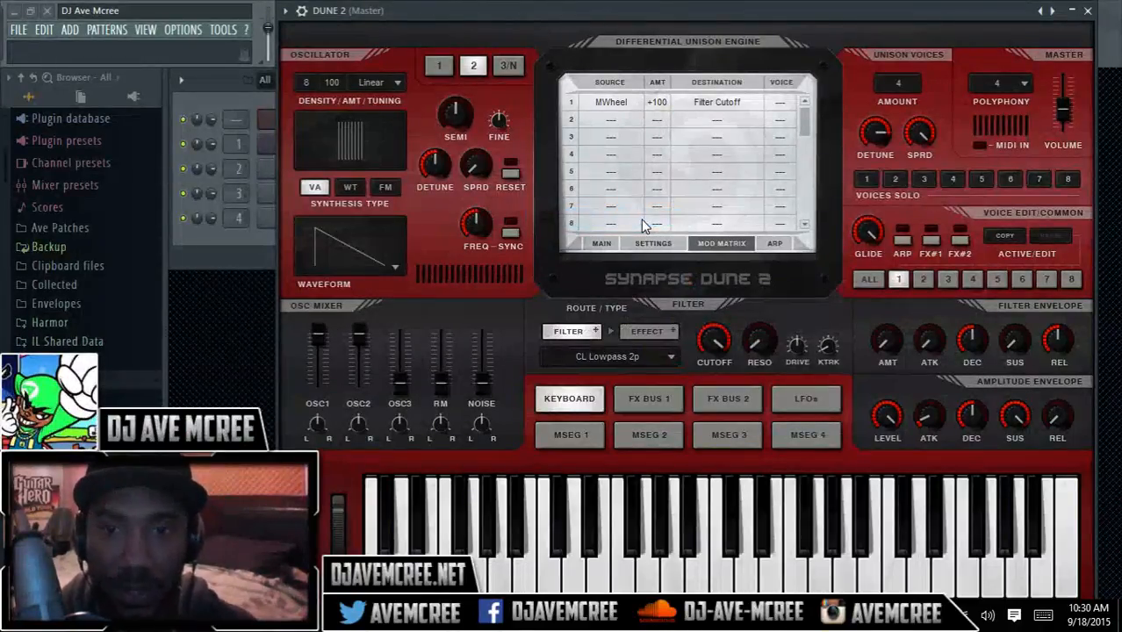
drag(713, 341, 741, 487)
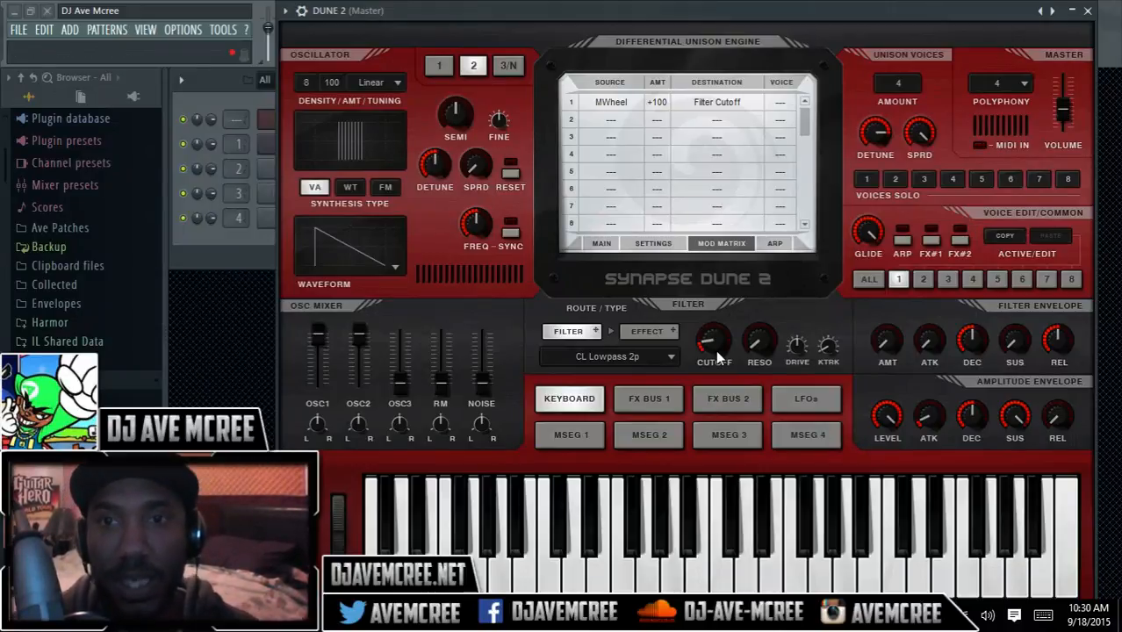
Restrict slot 1's modulation to voice 2 and select voice 2 for editing.
click(778, 103)
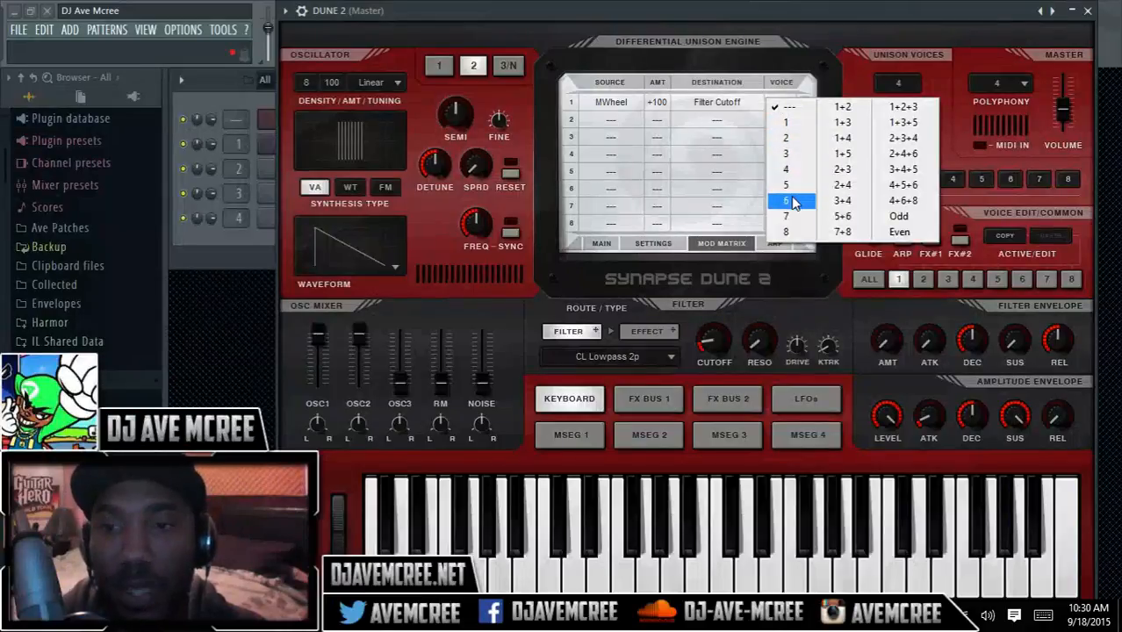
click(795, 140)
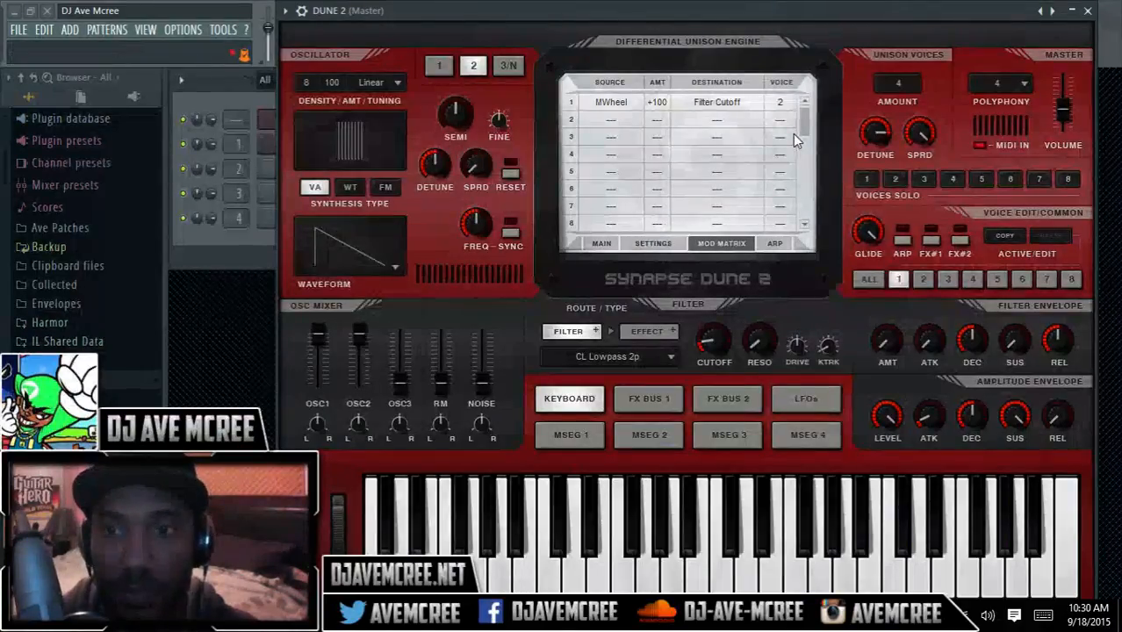
click(922, 279)
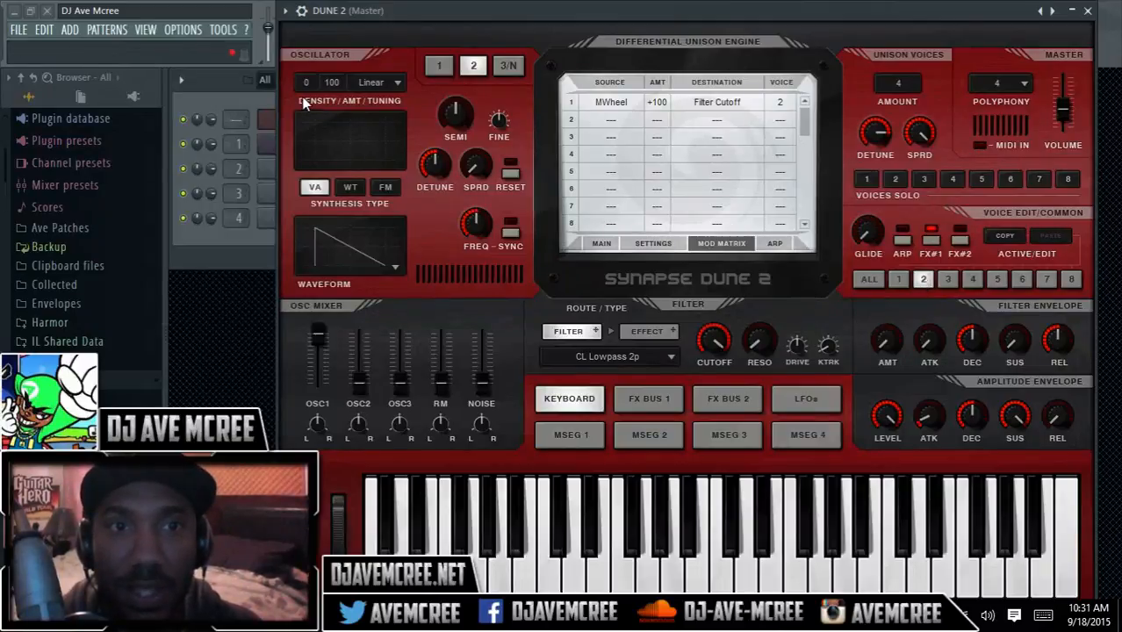
Set oscillator 2's density to 1 and change its waveform from sawtooth to a square pulse.
scroll(305, 83, up, 1)
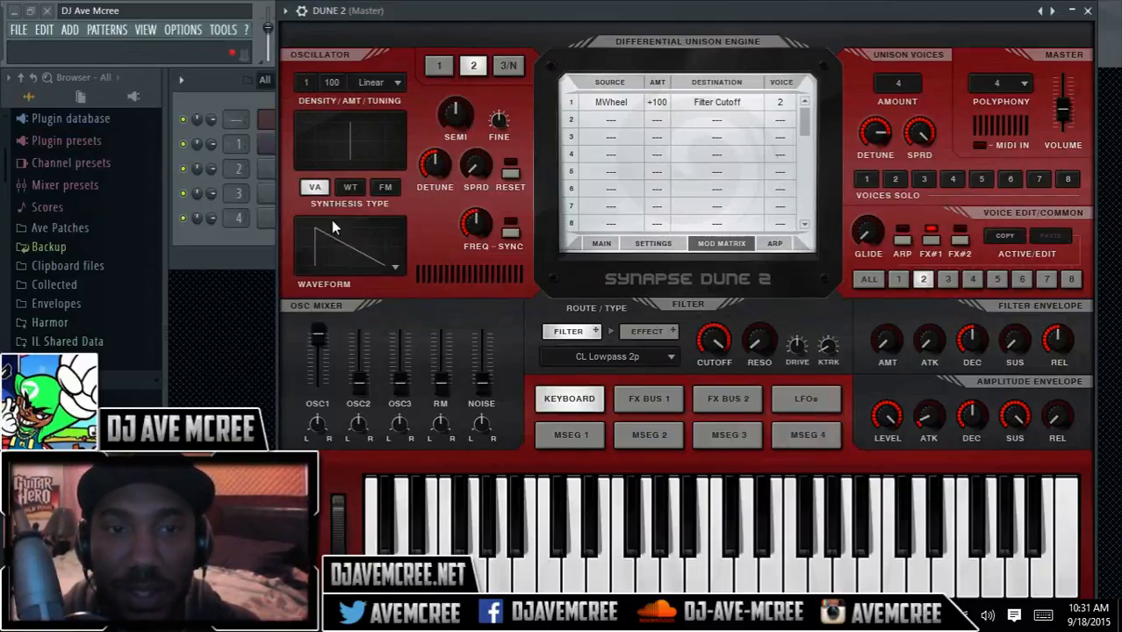
click(345, 238)
click(338, 315)
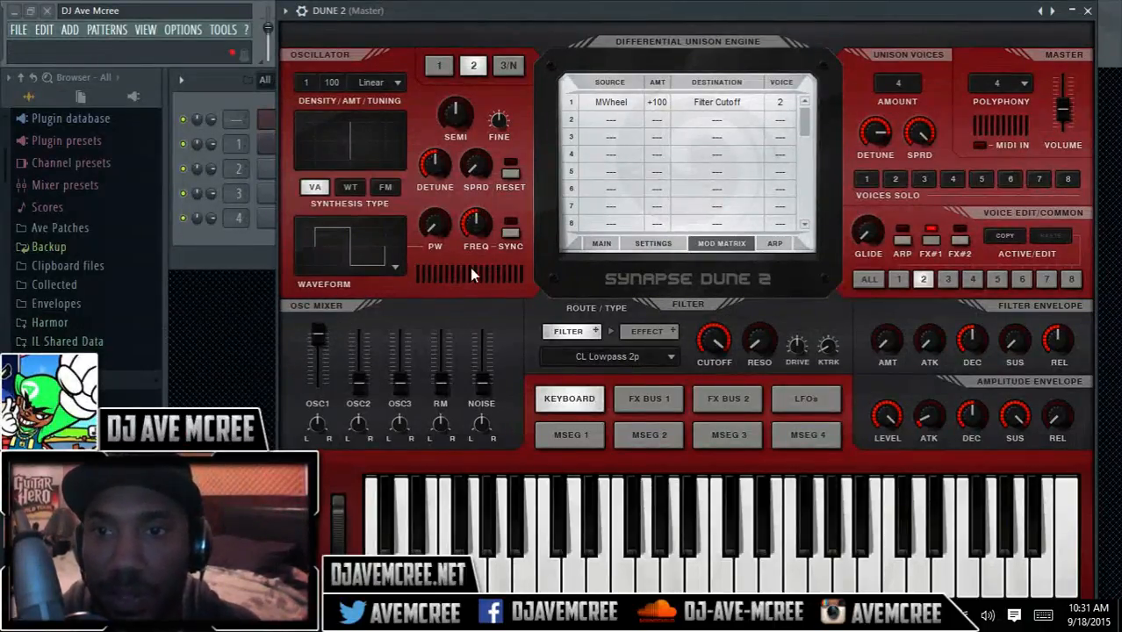
Solo voice 2 and, with that voice selected for editing, turn its filter cutoff down.
click(888, 184)
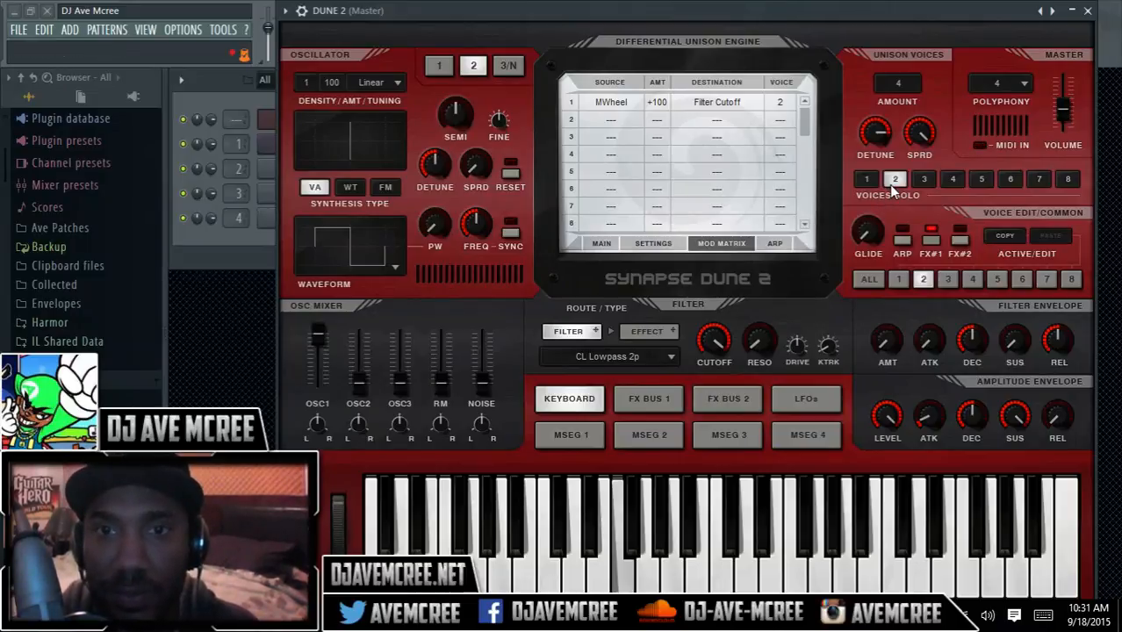
click(922, 278)
click(922, 278)
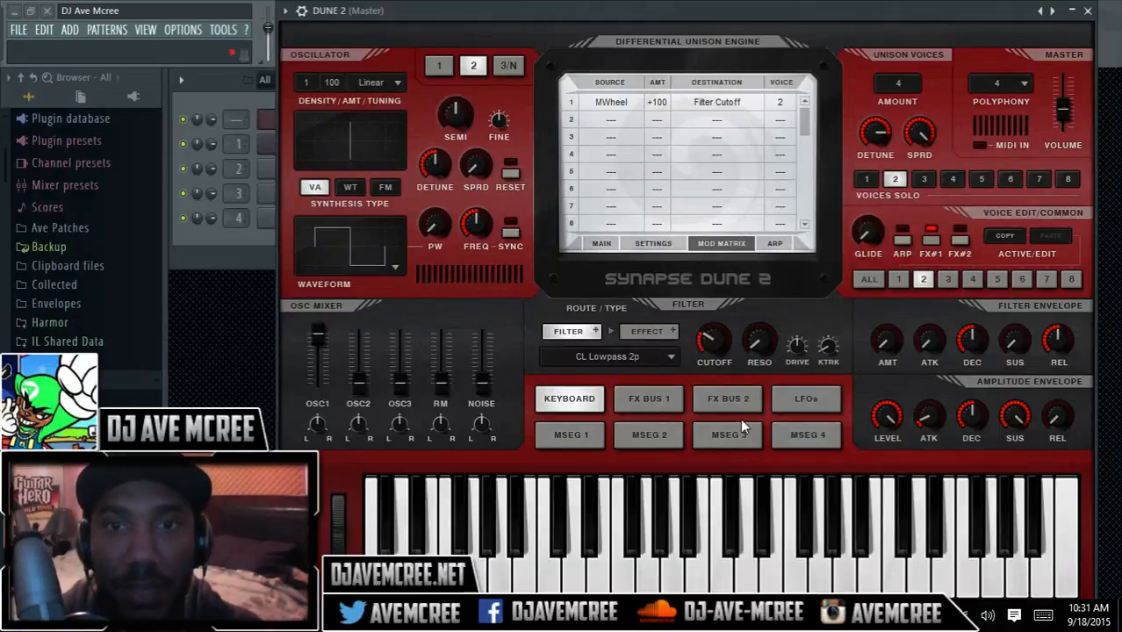
Change slot 1's modulation source to LFO 1 and display the LFO settings.
click(603, 102)
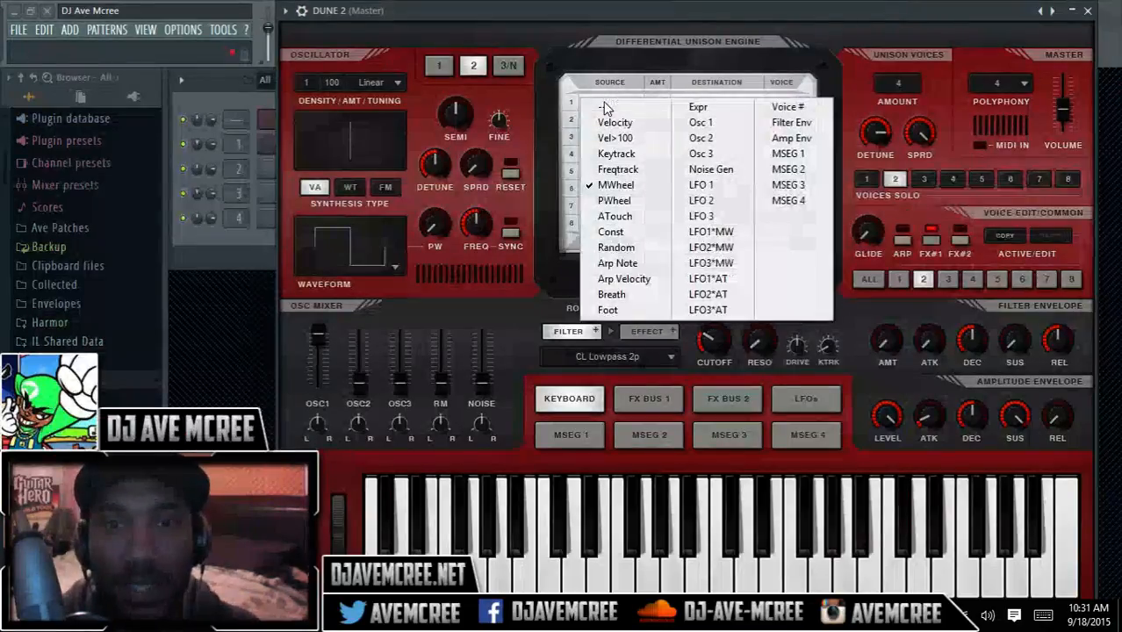
click(710, 184)
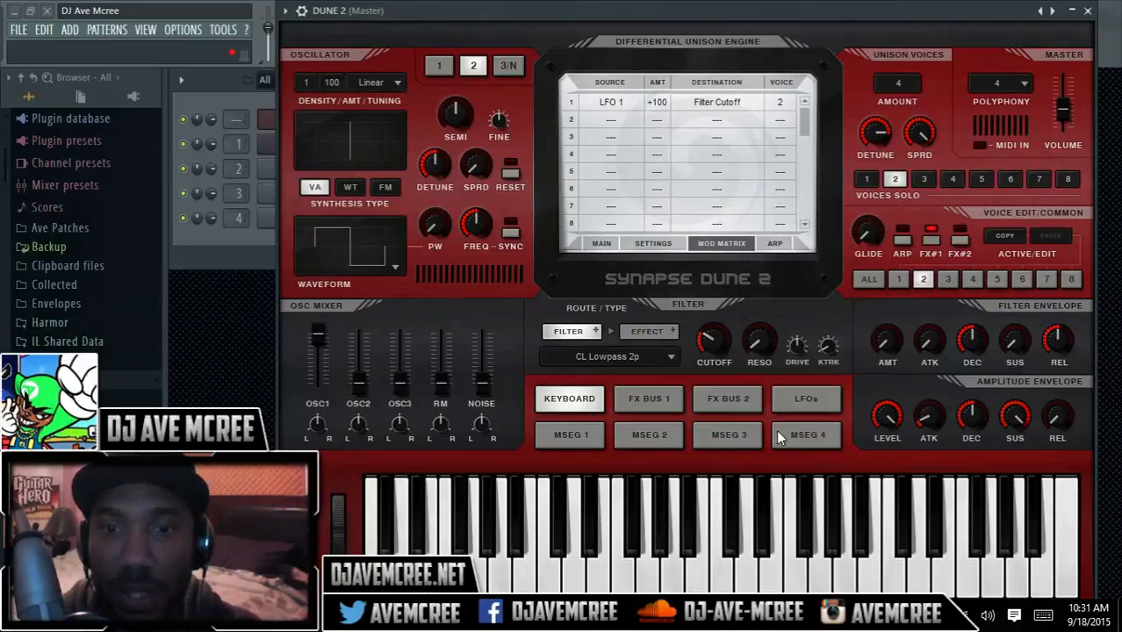
click(788, 408)
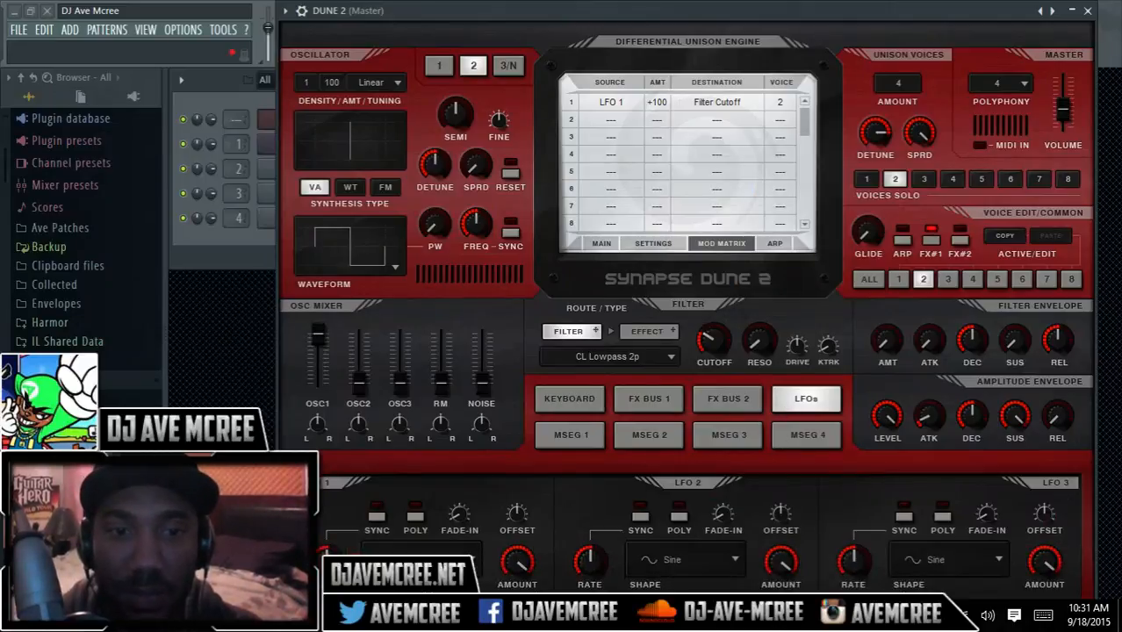
Turn on sync for LFO 1 and adjust its rate, keeping its current shape.
click(420, 559)
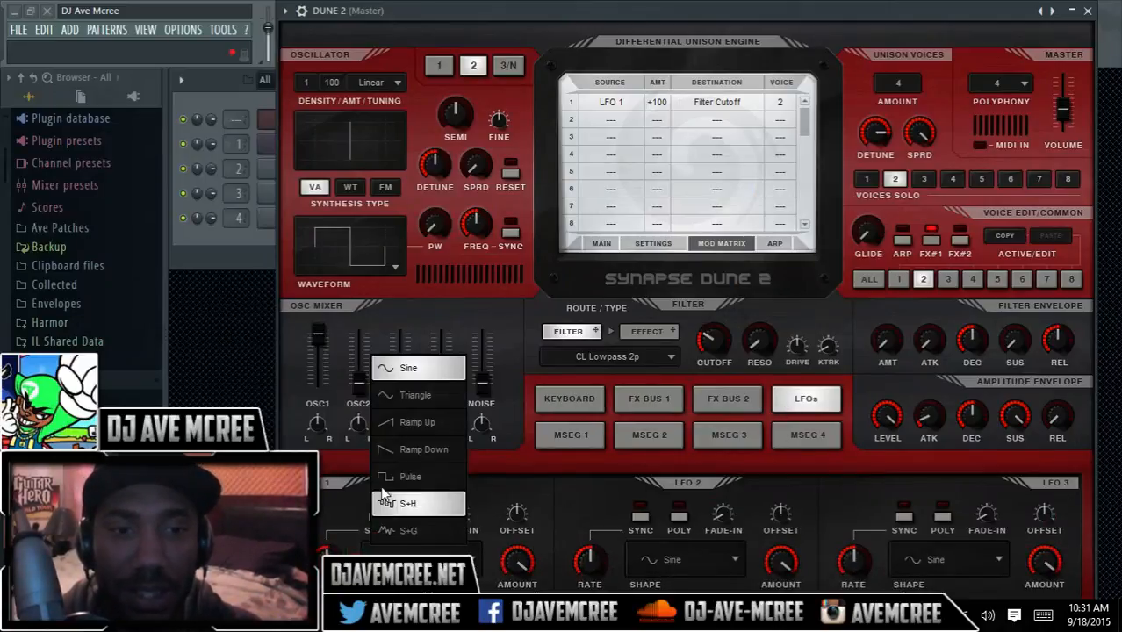
click(351, 488)
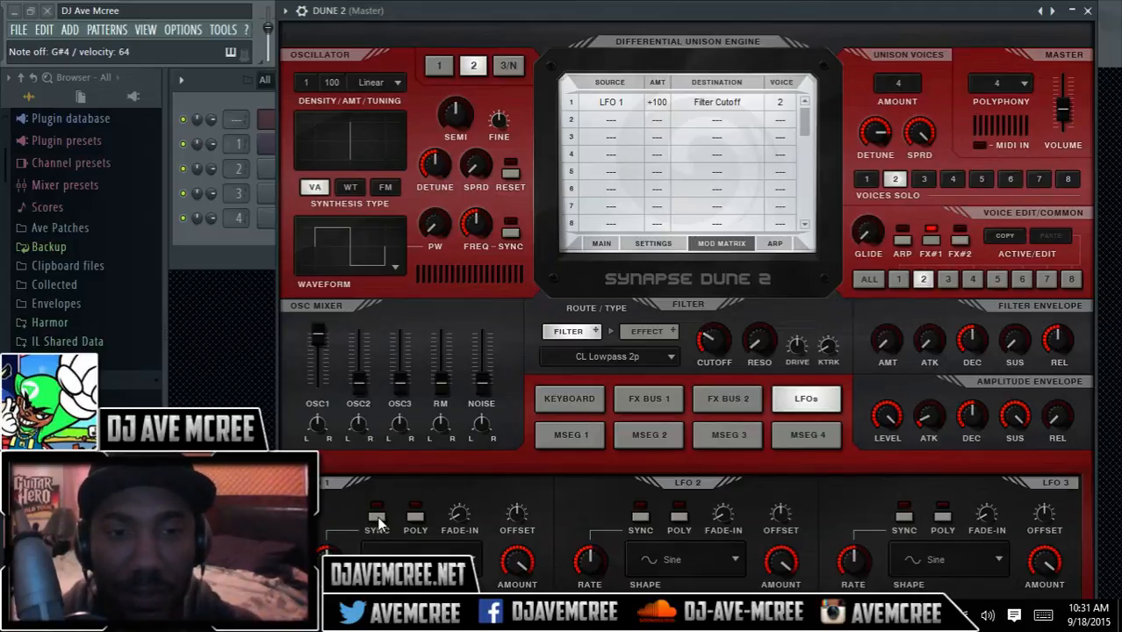
click(376, 517)
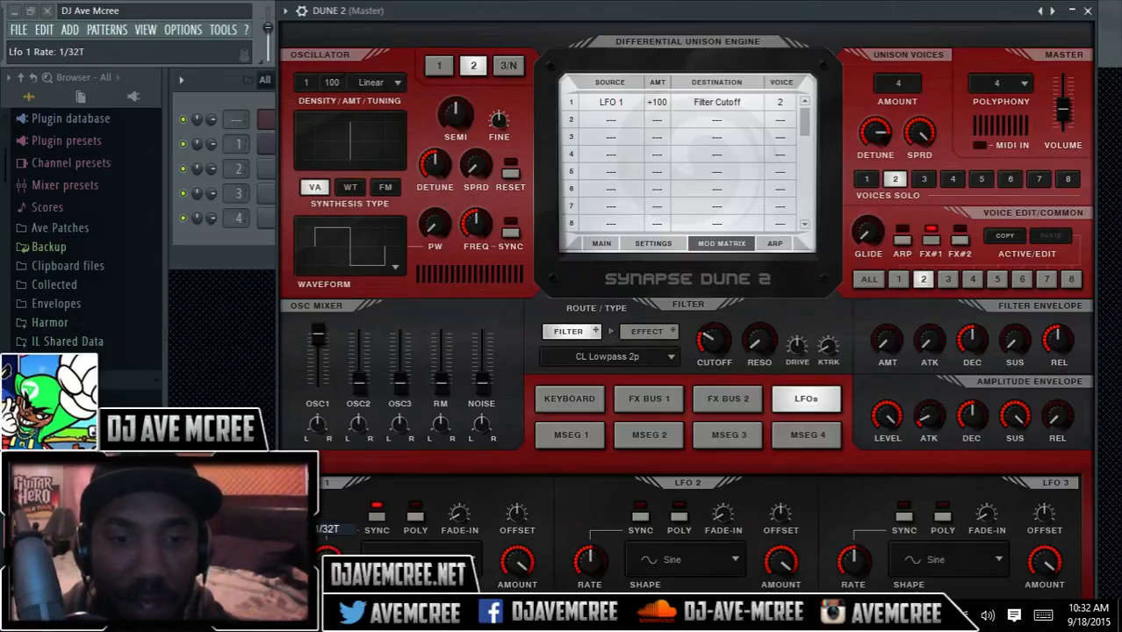
scroll(327, 557, up, 5)
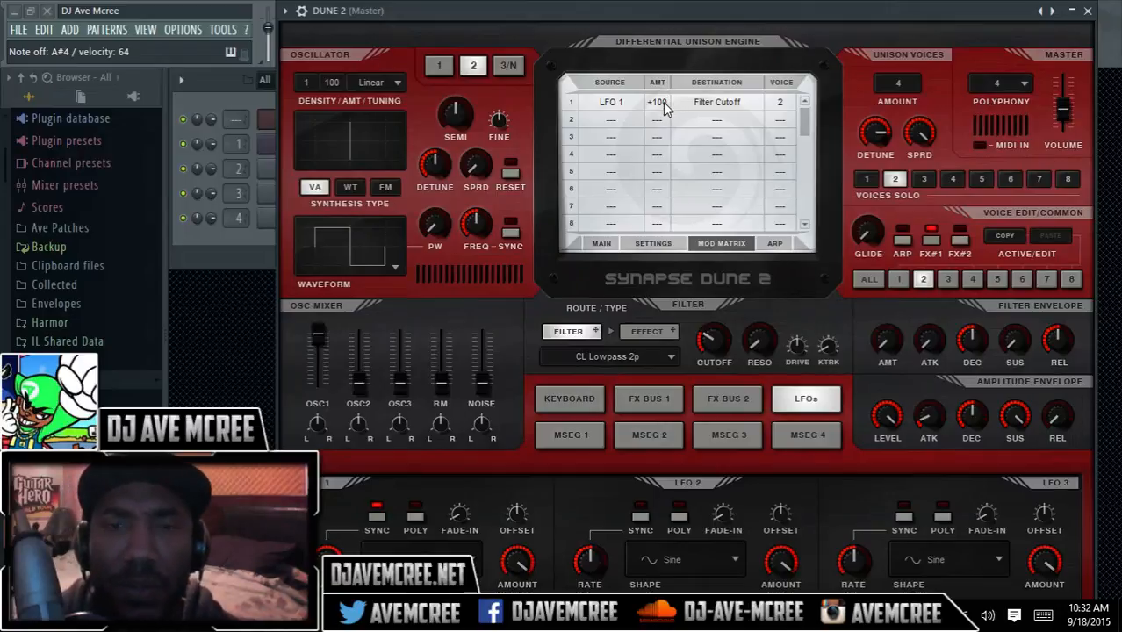
Try slot 1's LFO 1 modulation amount at +60 and +7, then restore it to +100.
drag(663, 102, 660, 167)
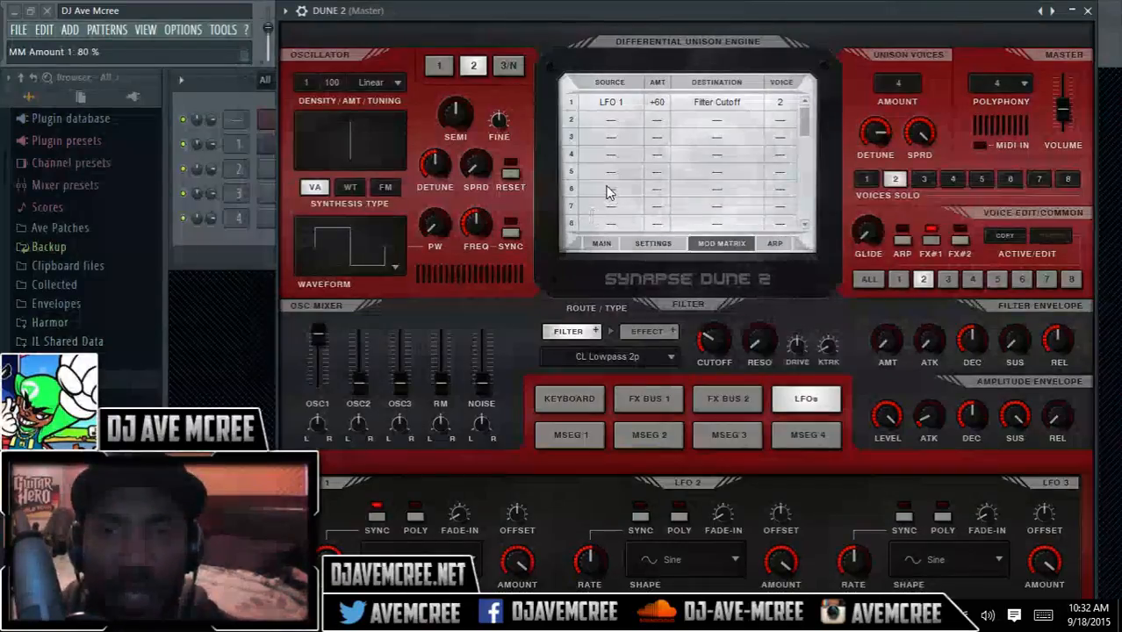
drag(660, 102, 665, 174)
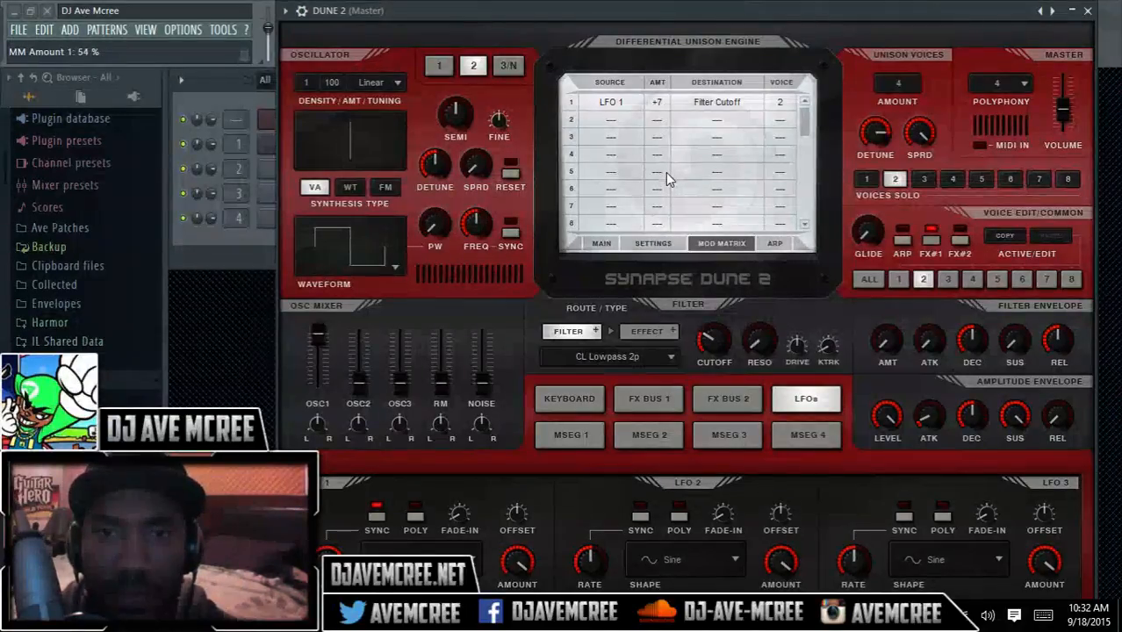
drag(677, 102, 676, 53)
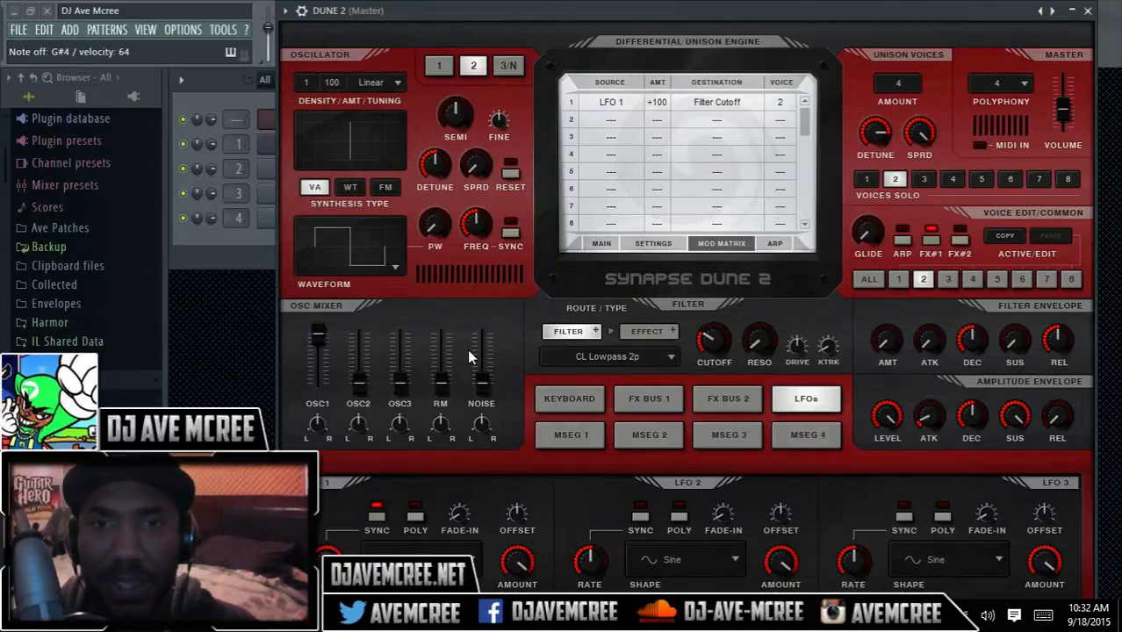
click(605, 124)
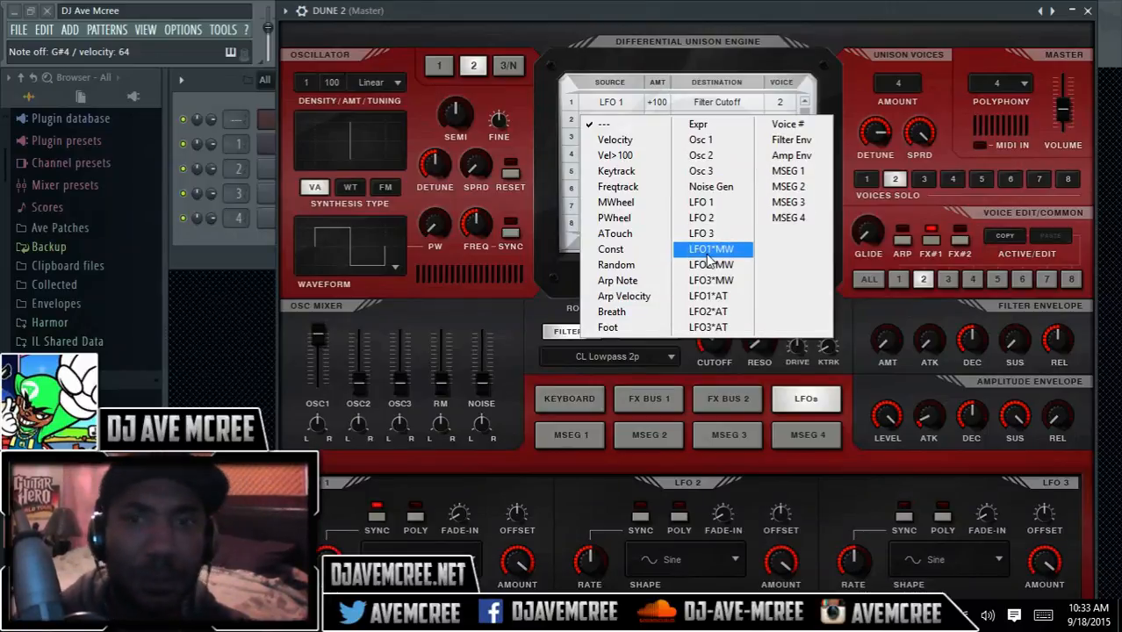
click(699, 67)
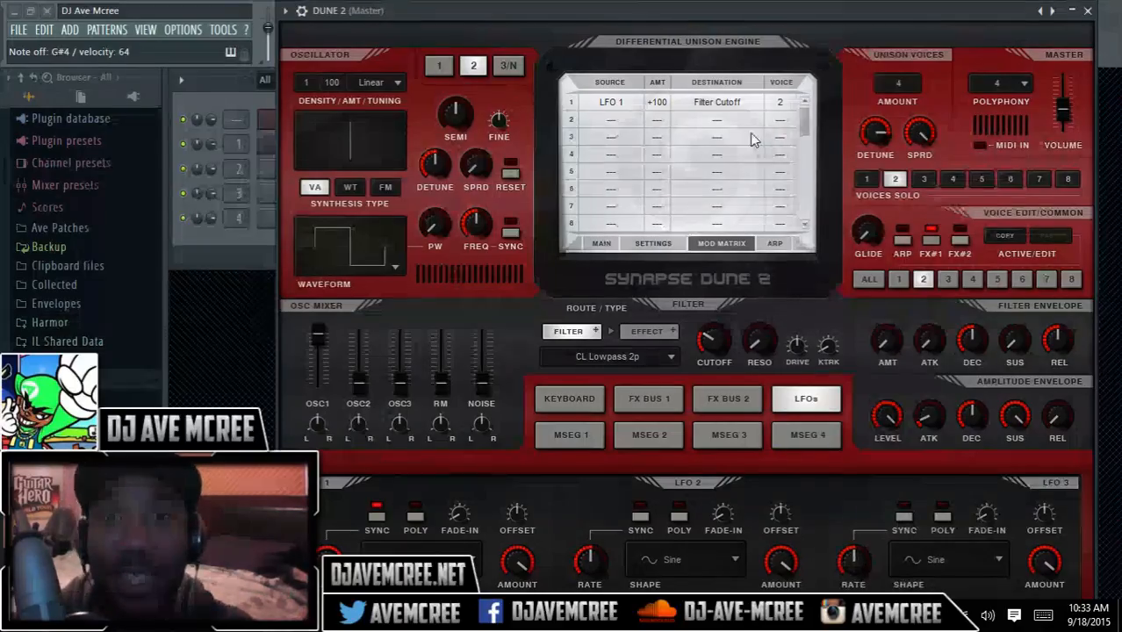
drag(802, 115, 834, 70)
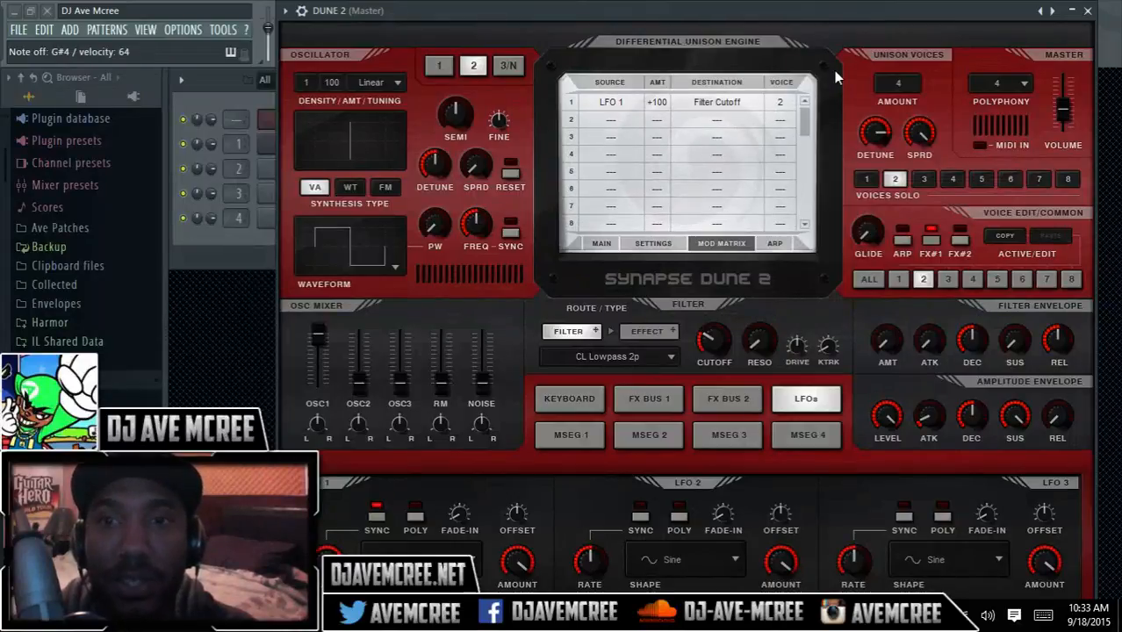